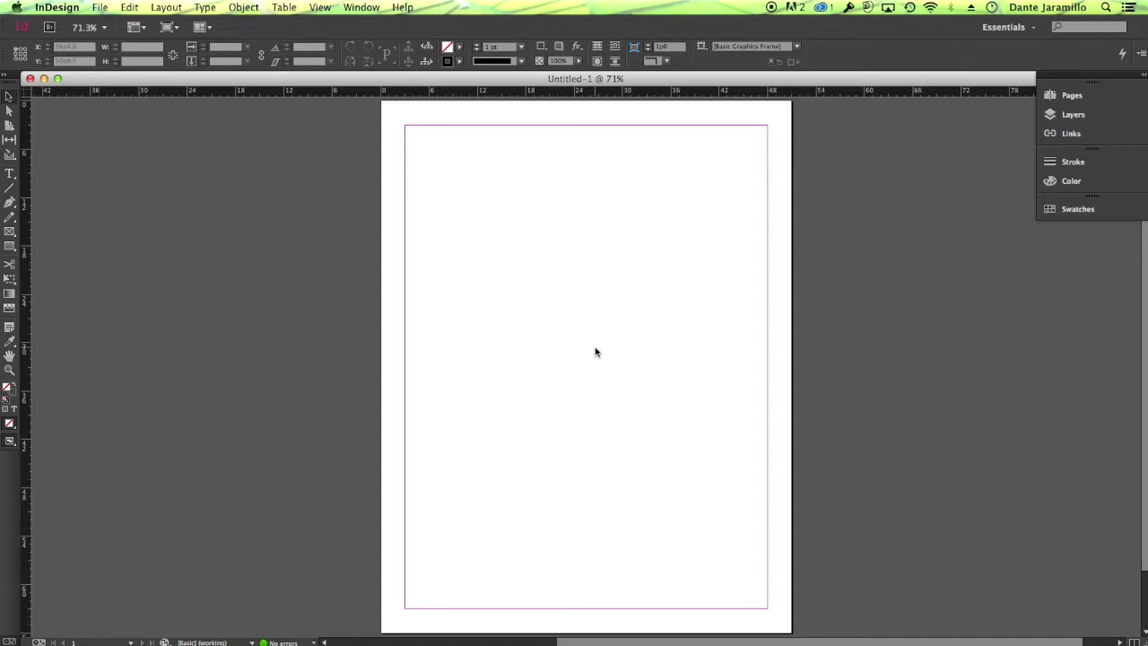
click(248, 8)
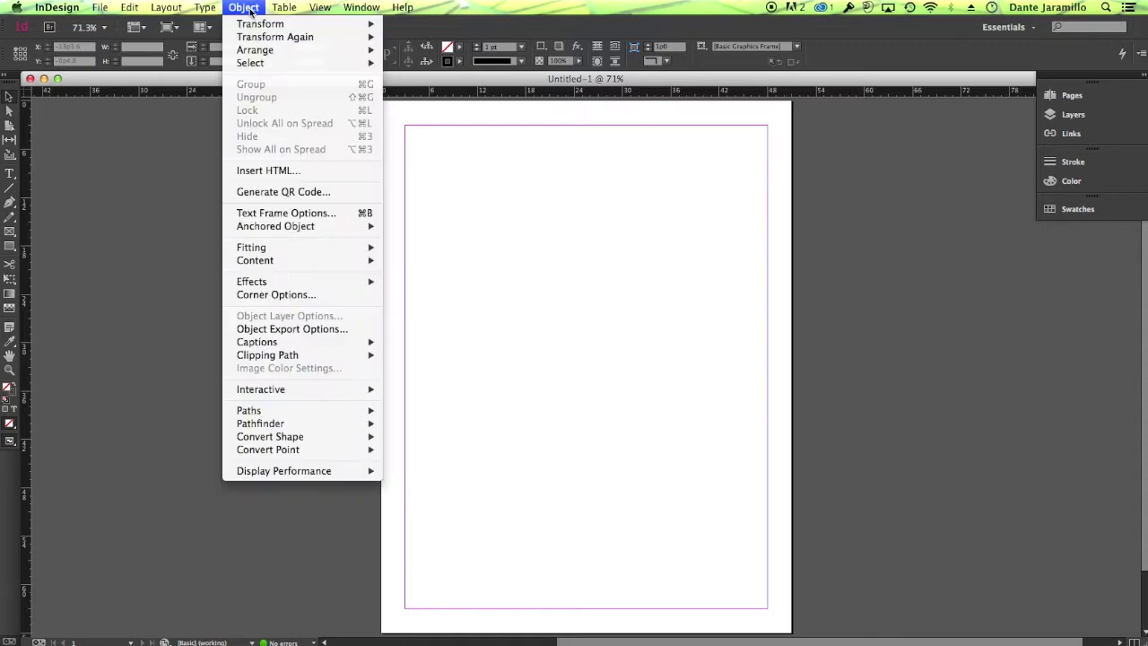
click(274, 195)
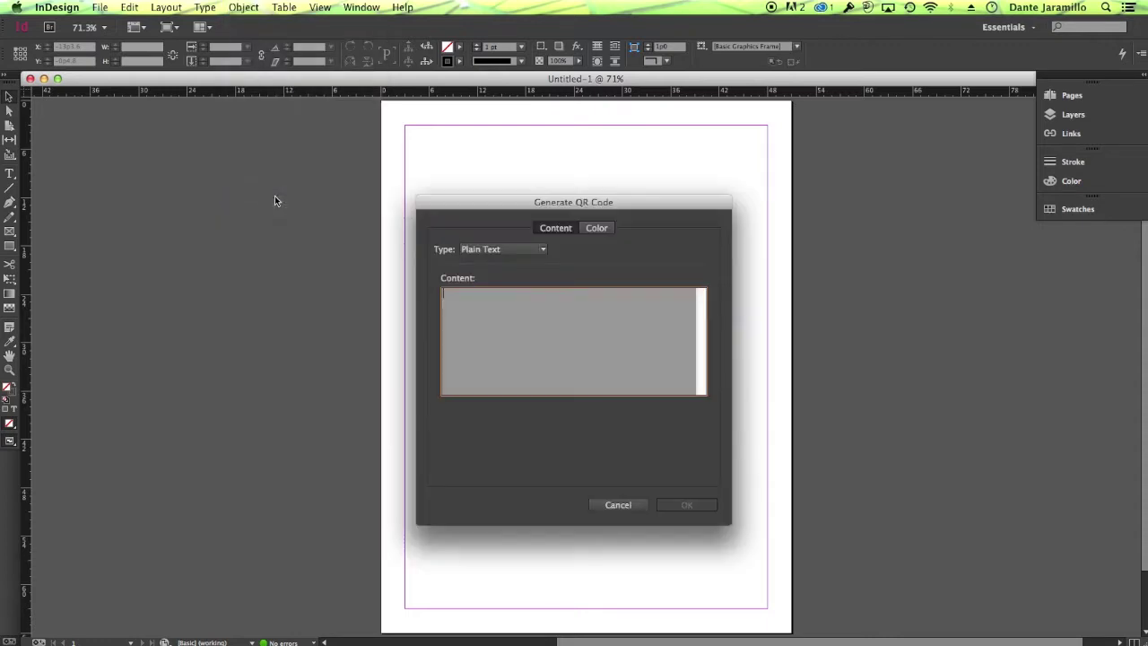
click(509, 250)
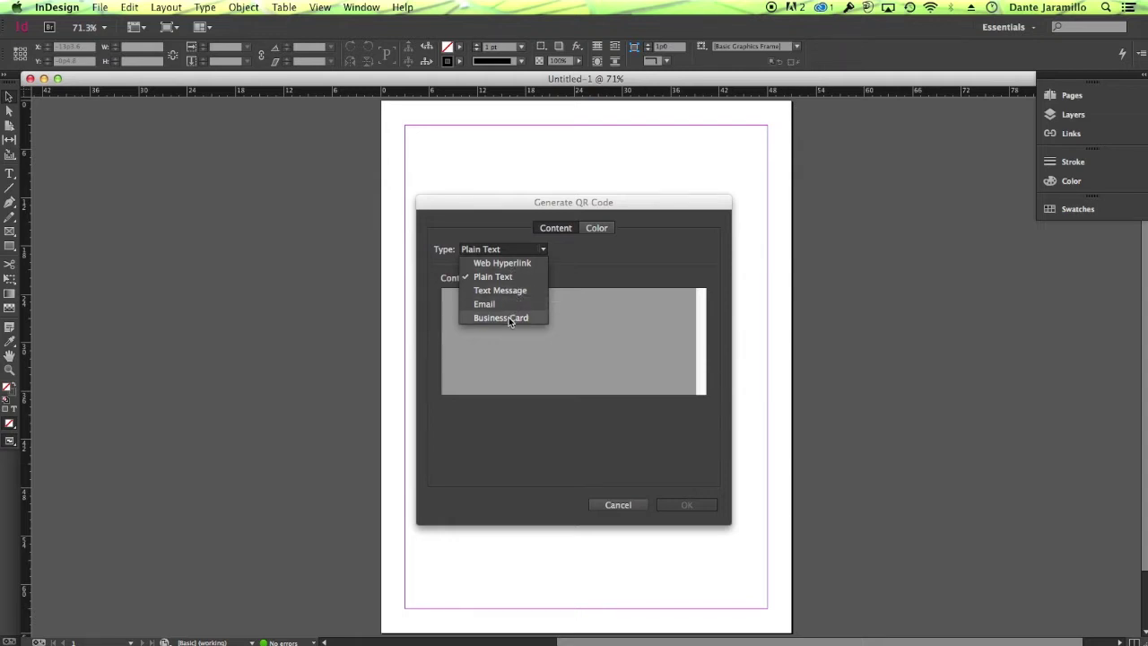
click(512, 264)
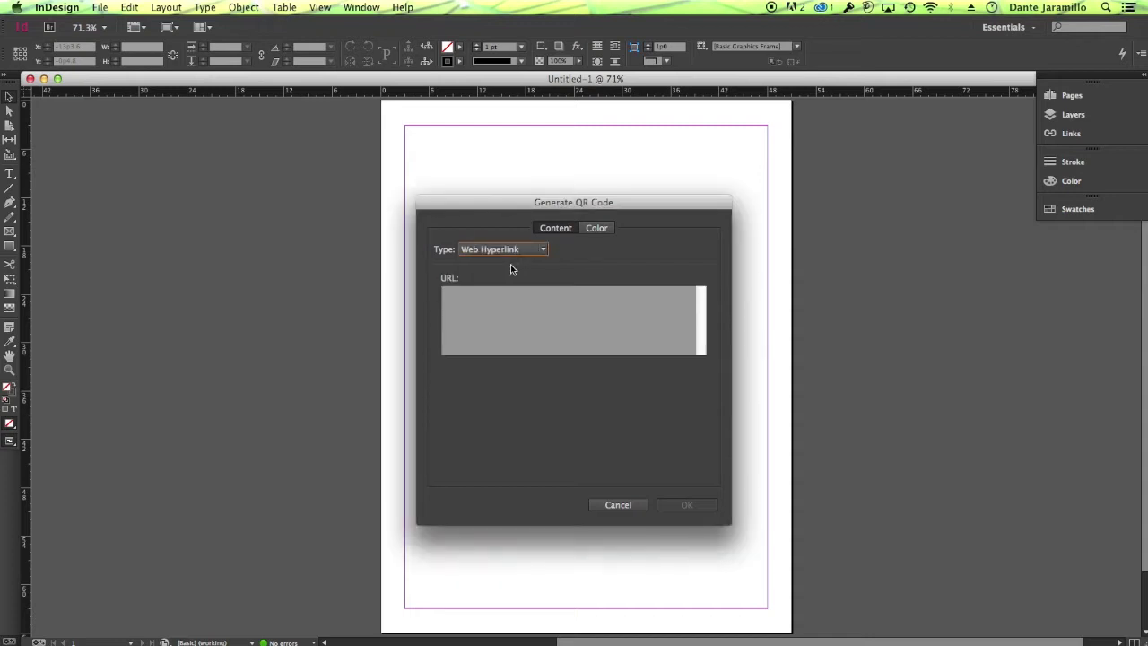
text(w)
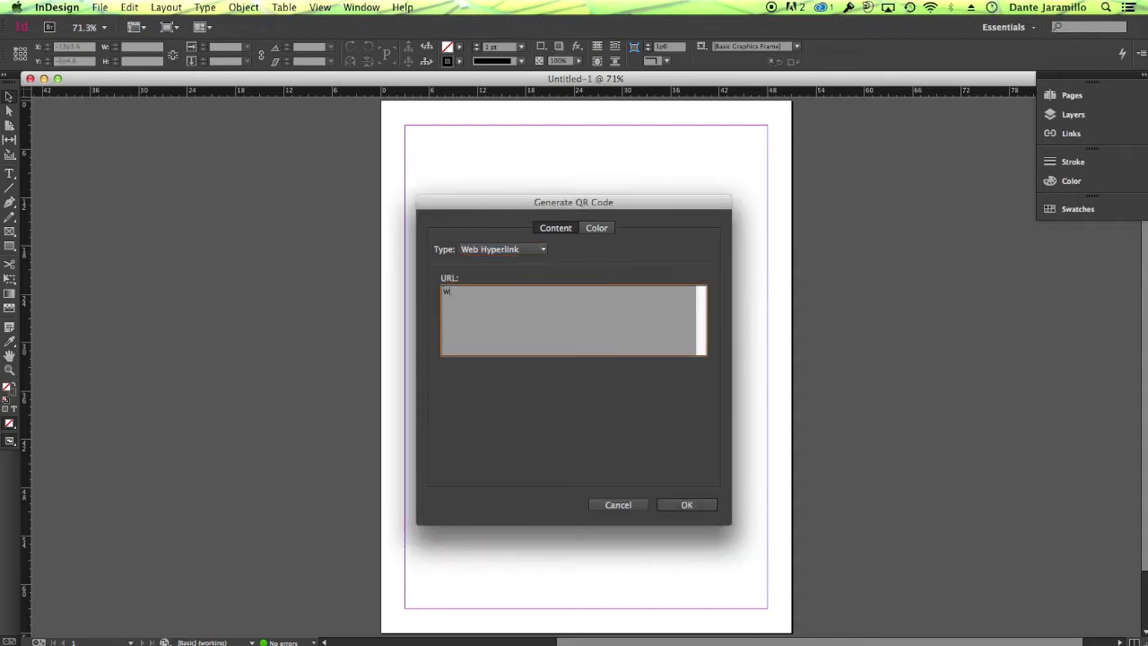
text(ww.youtube.c)
text(com)
click(612, 230)
click(555, 229)
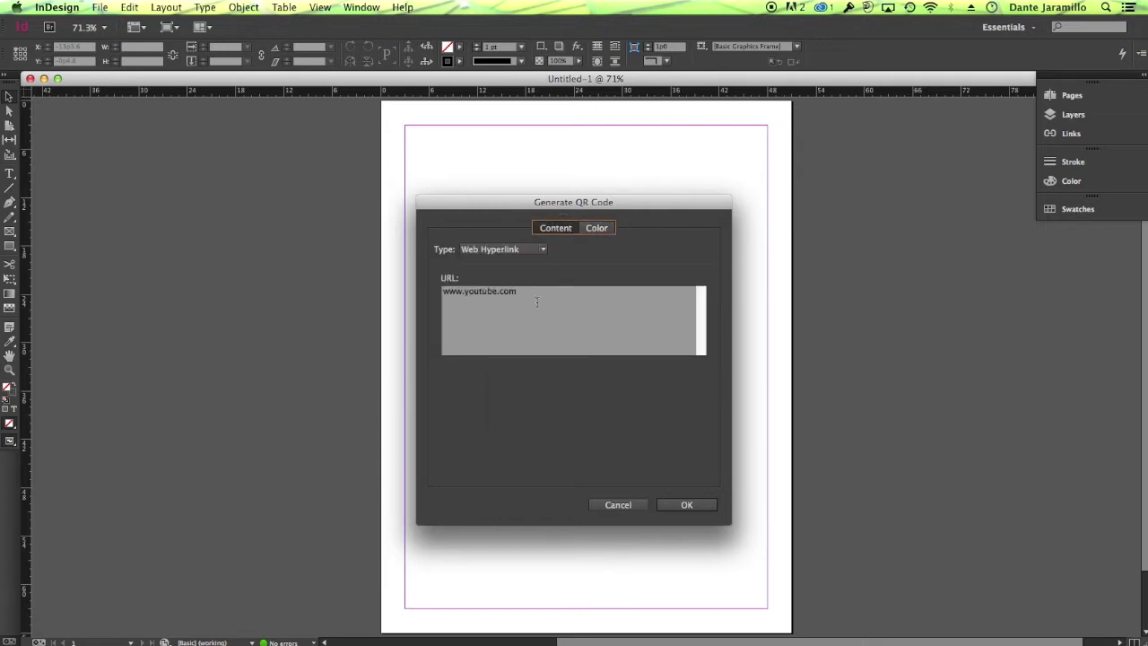
click(687, 504)
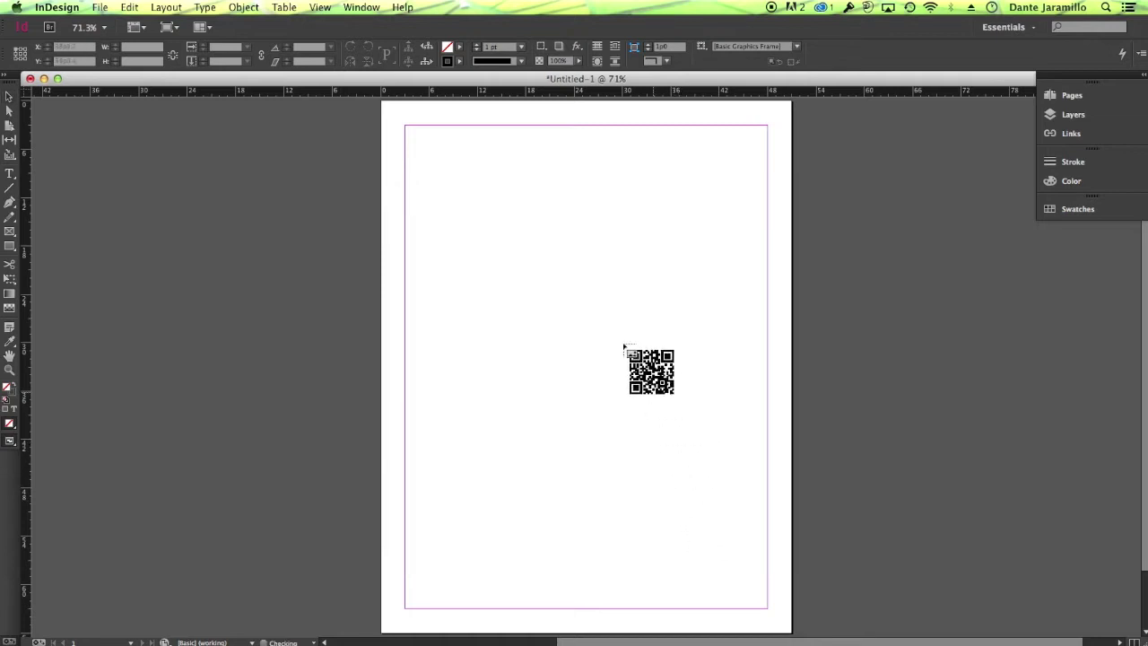
- Place the YouTube QR code on the InDesign page, then switch to the Illustrator business card file
click(525, 250)
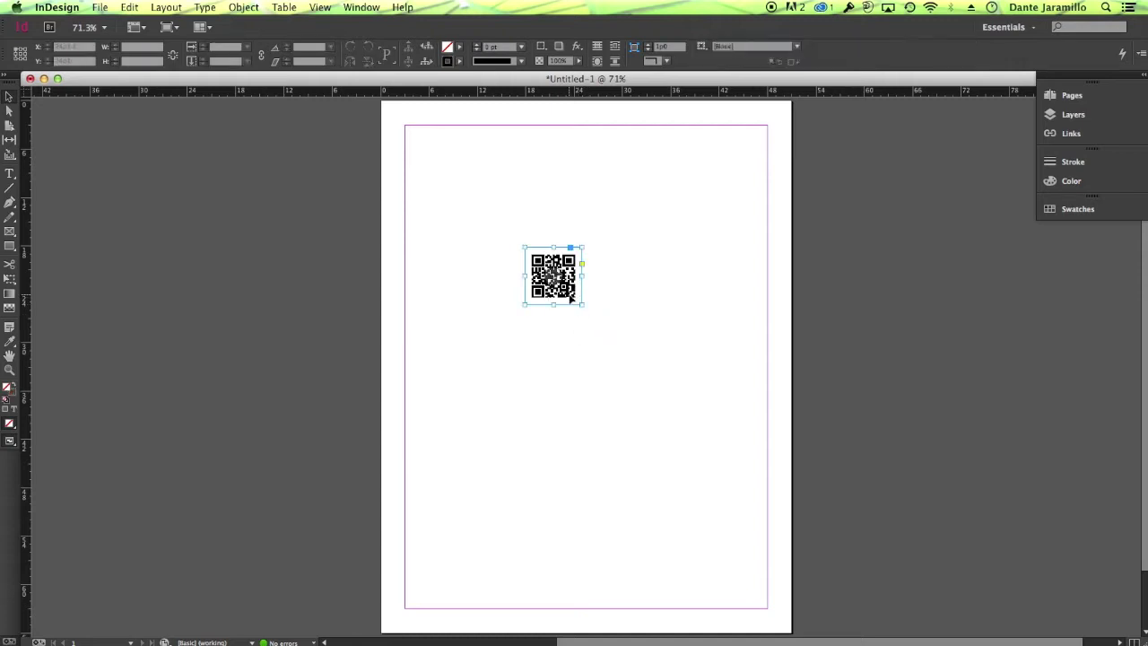
mouse_move(570, 299)
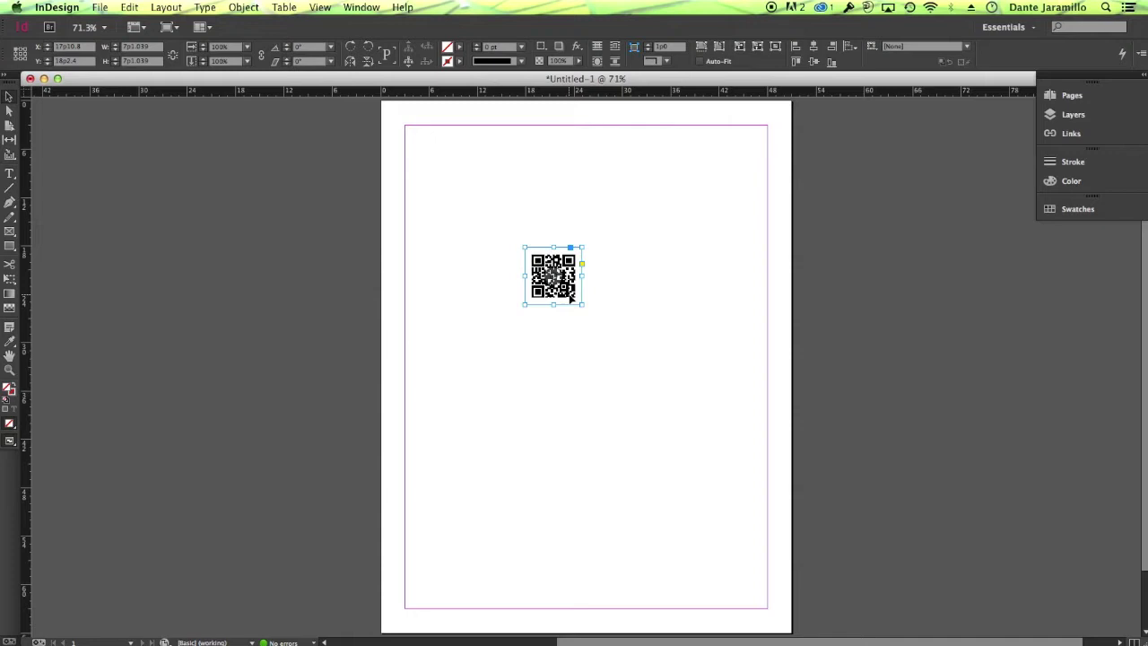
key(super+Tab)
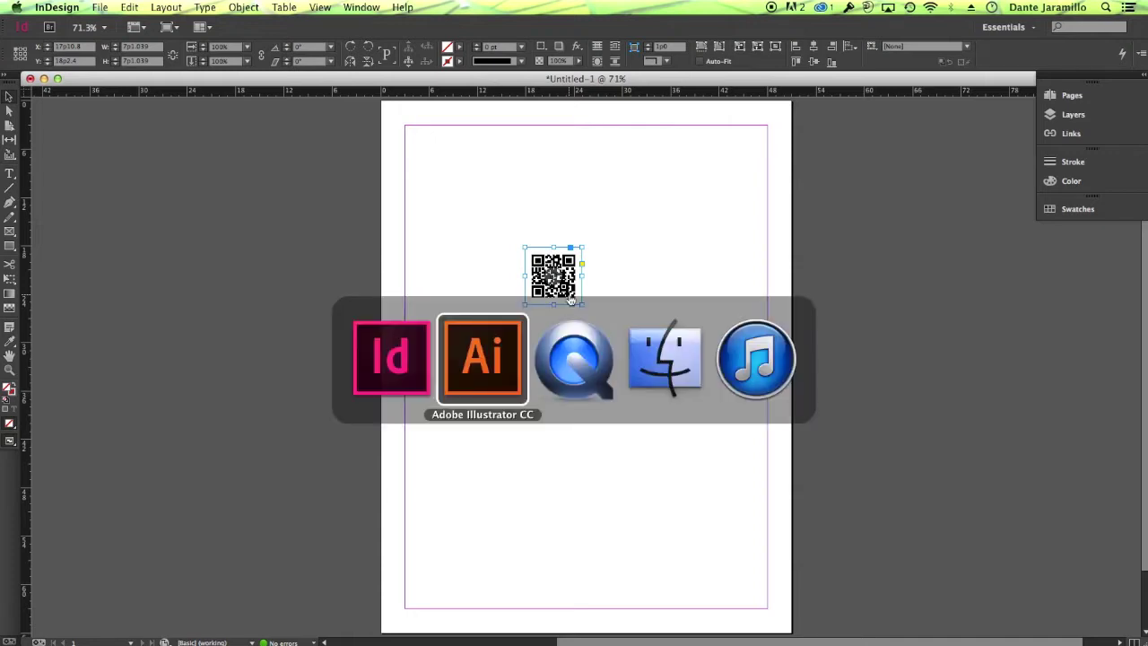
key(super+shift+Tab)
key(super+Tab)
key(super+shift+Tab)
key(super+Tab)
key(super+Tab)
key(super+Tab)
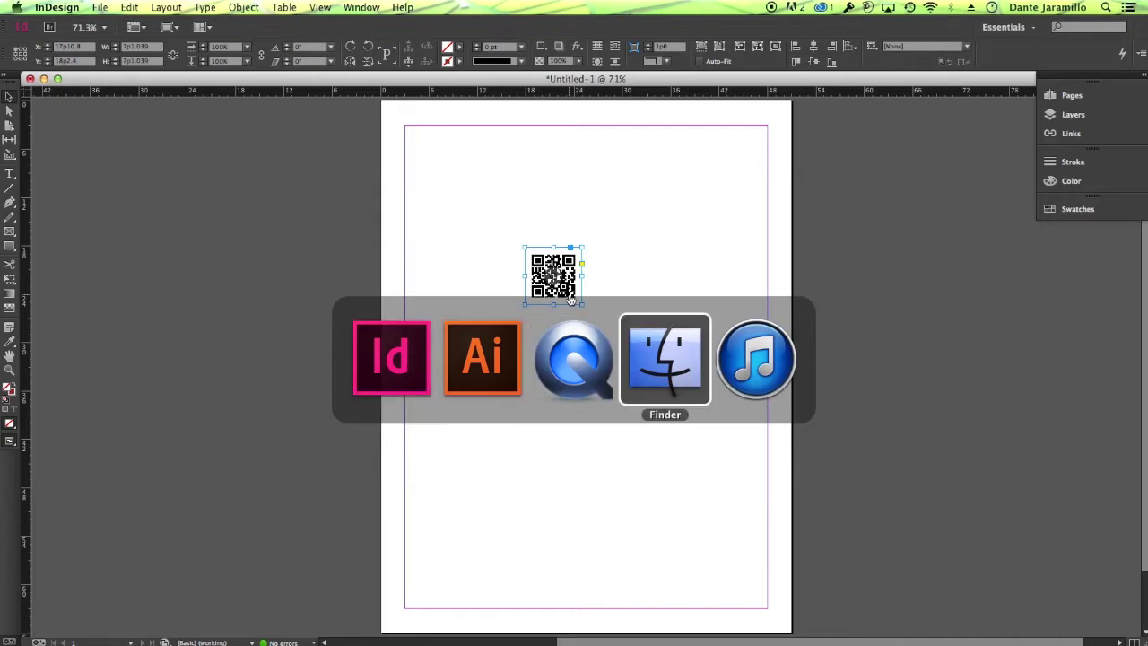
key(super+Tab)
key(super+shift+Tab)
key(super+shift+Tab)
key(super+shift+Tab)
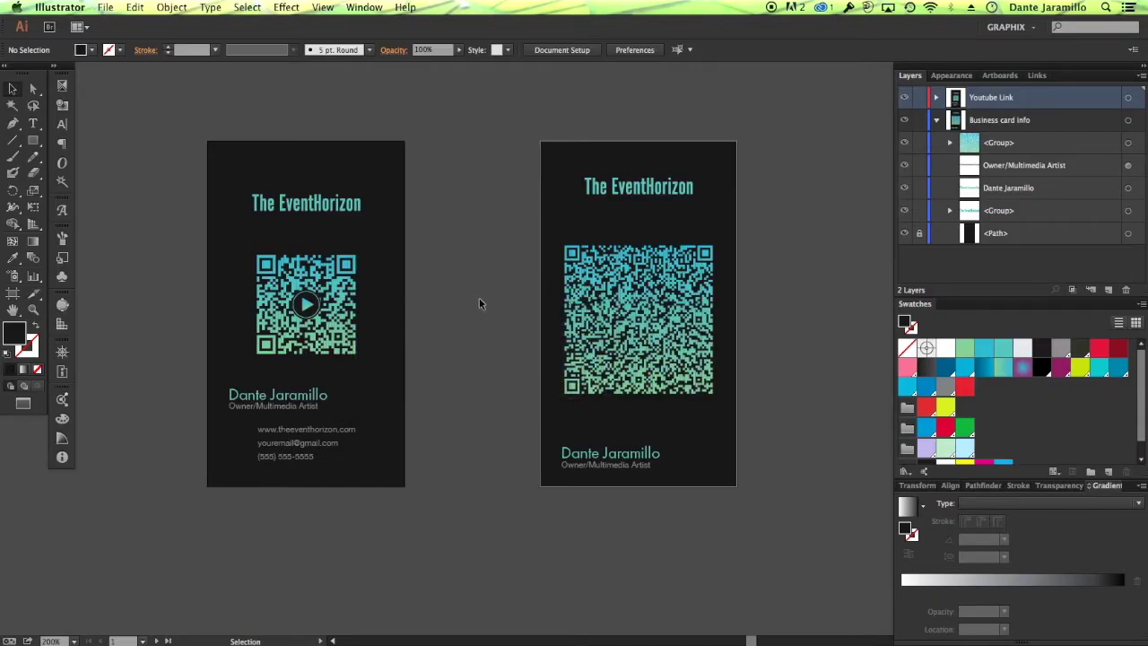
- Zoom out to frame both business cards and paste the InDesign QR code beside them
key(super+minus)
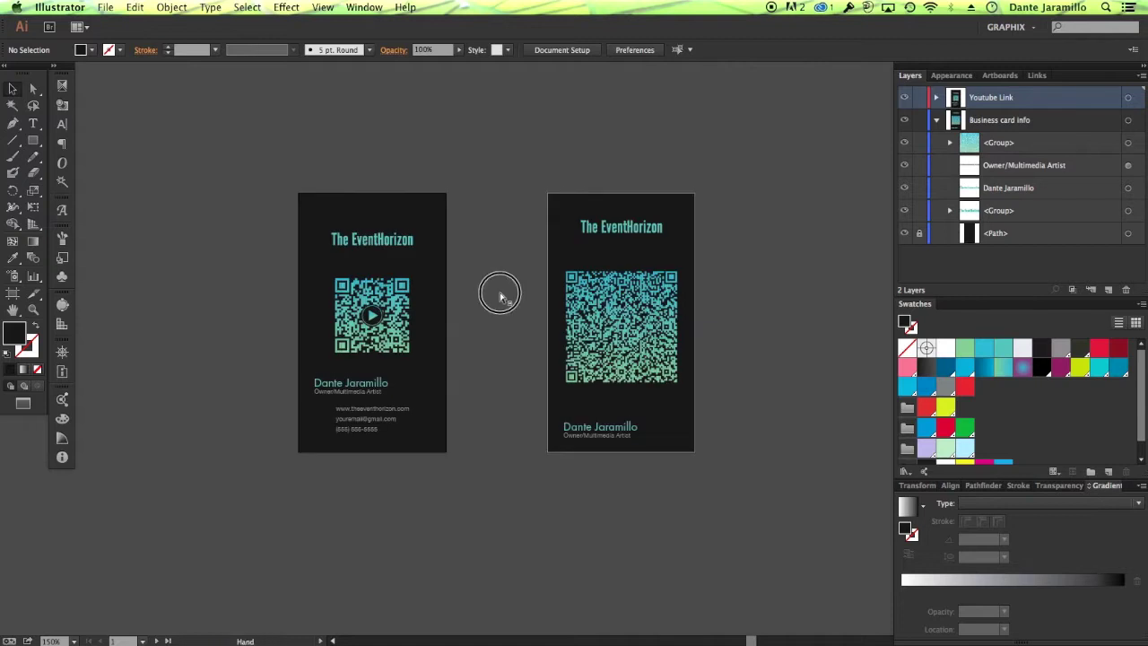
drag(499, 296, 448, 282)
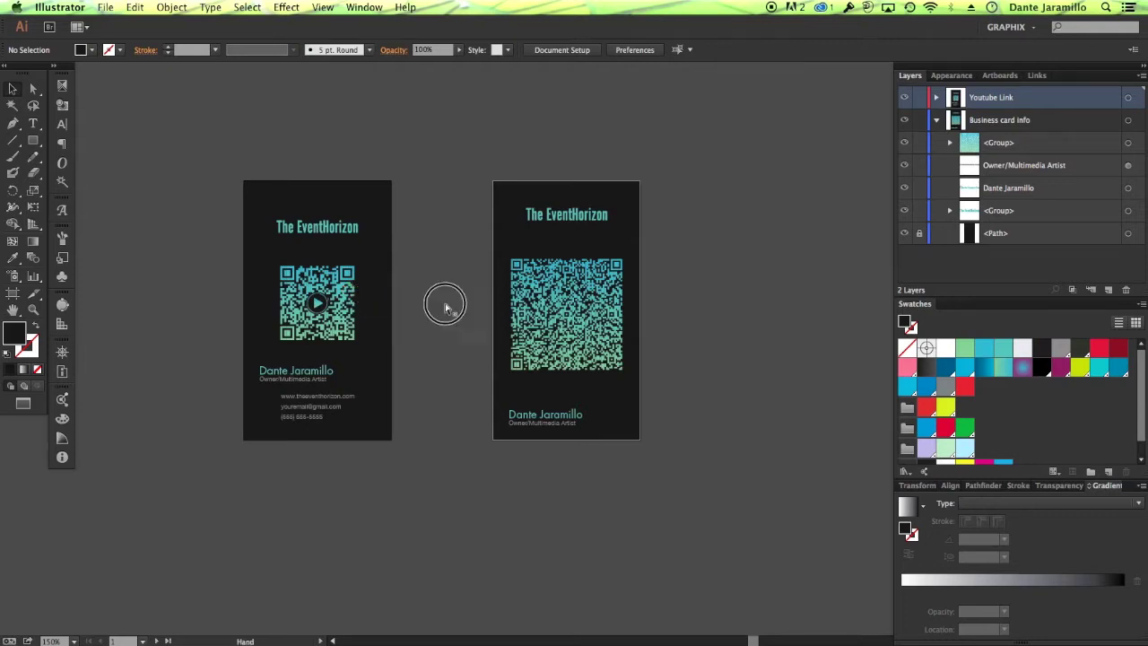
drag(443, 302, 517, 261)
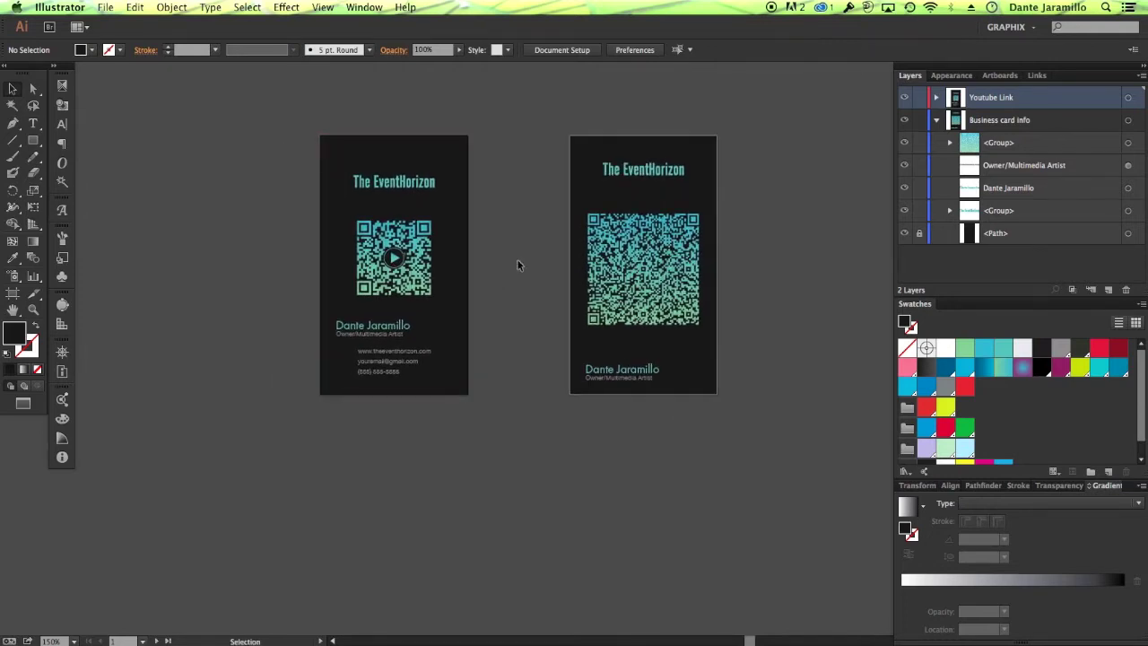
key(a)
key(super+v)
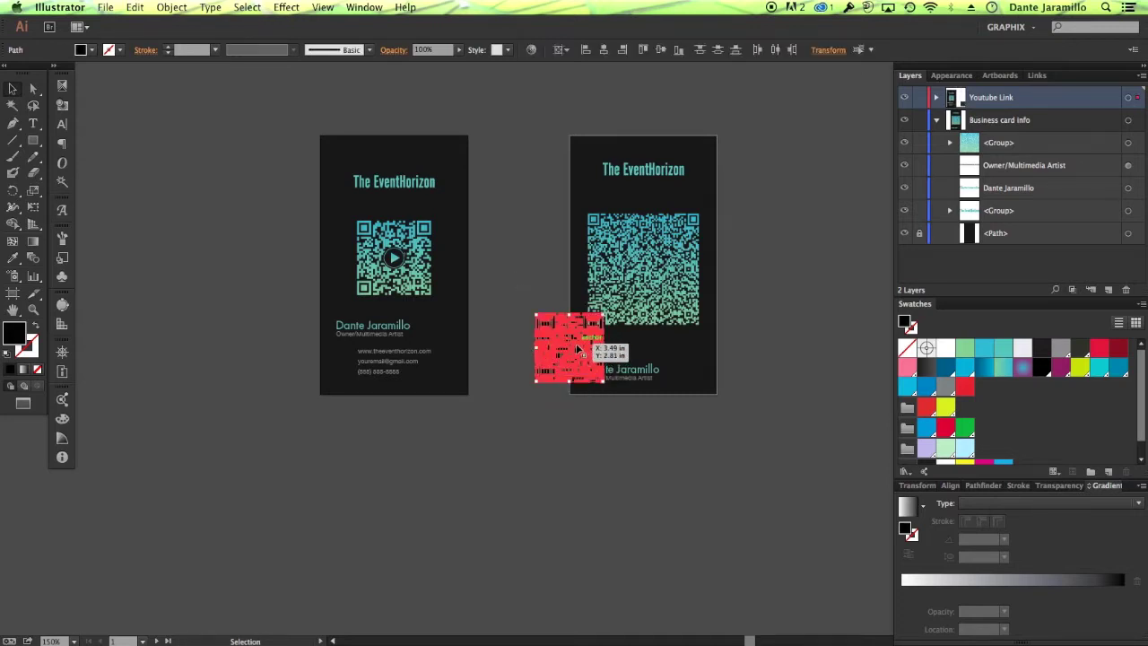
- Move the pasted QR code onto the left card beside its existing QR code
click(549, 381)
drag(538, 371, 464, 318)
click(1061, 347)
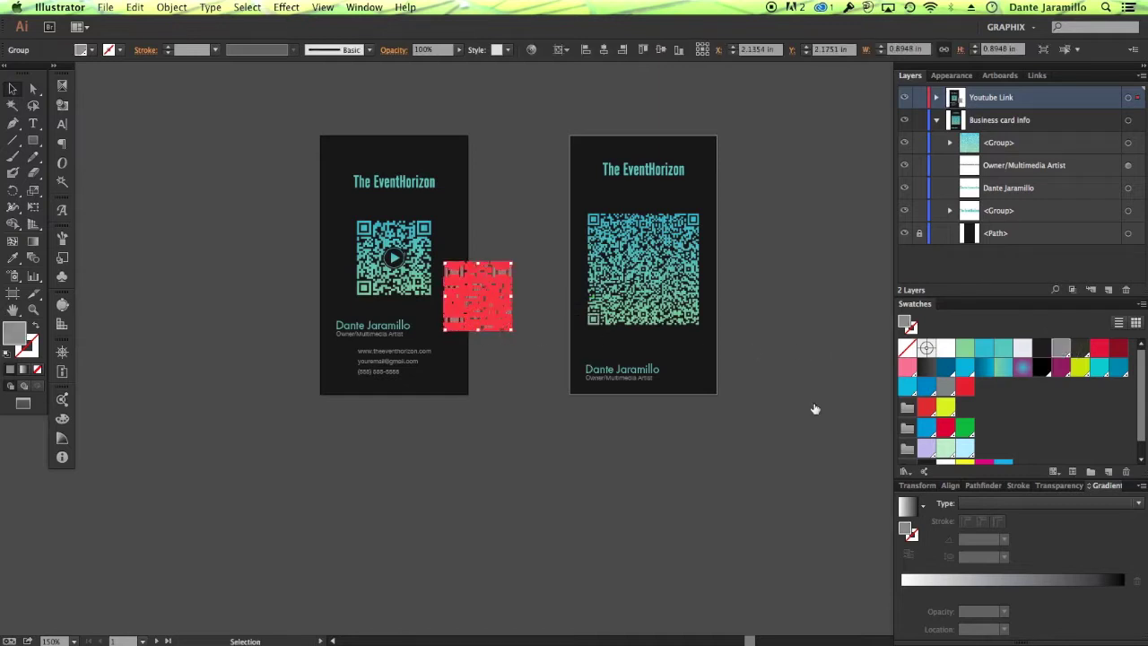
click(558, 407)
drag(495, 328, 483, 295)
click(503, 331)
click(496, 282)
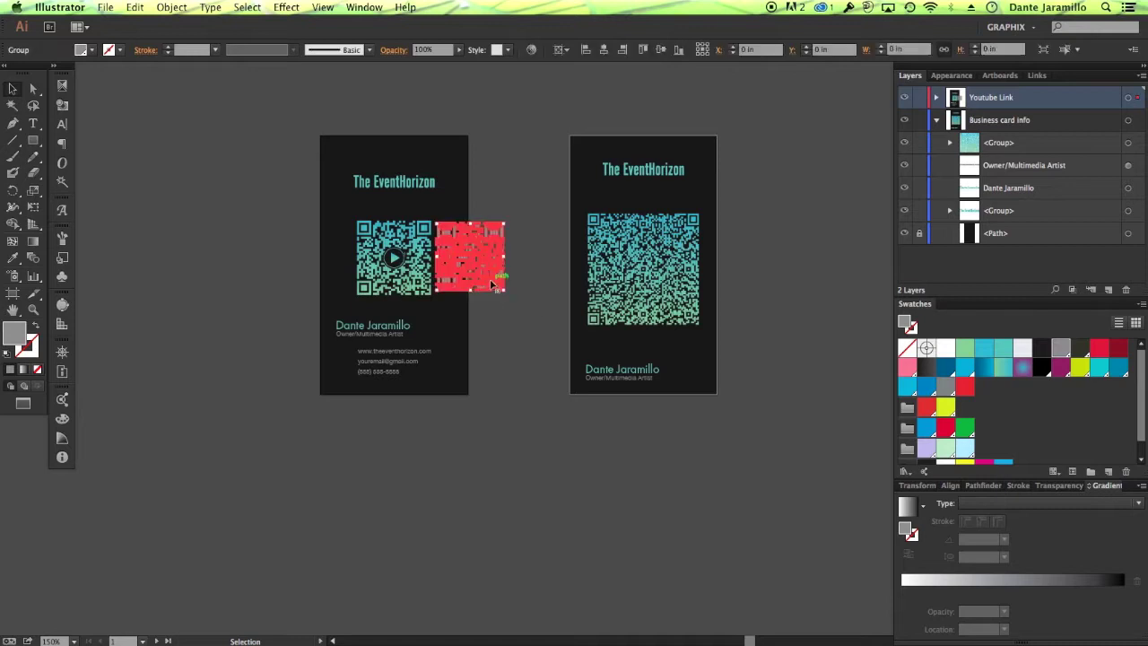
- Fill the new QR code with the teal gradient and unite its squares into one shape
click(1000, 370)
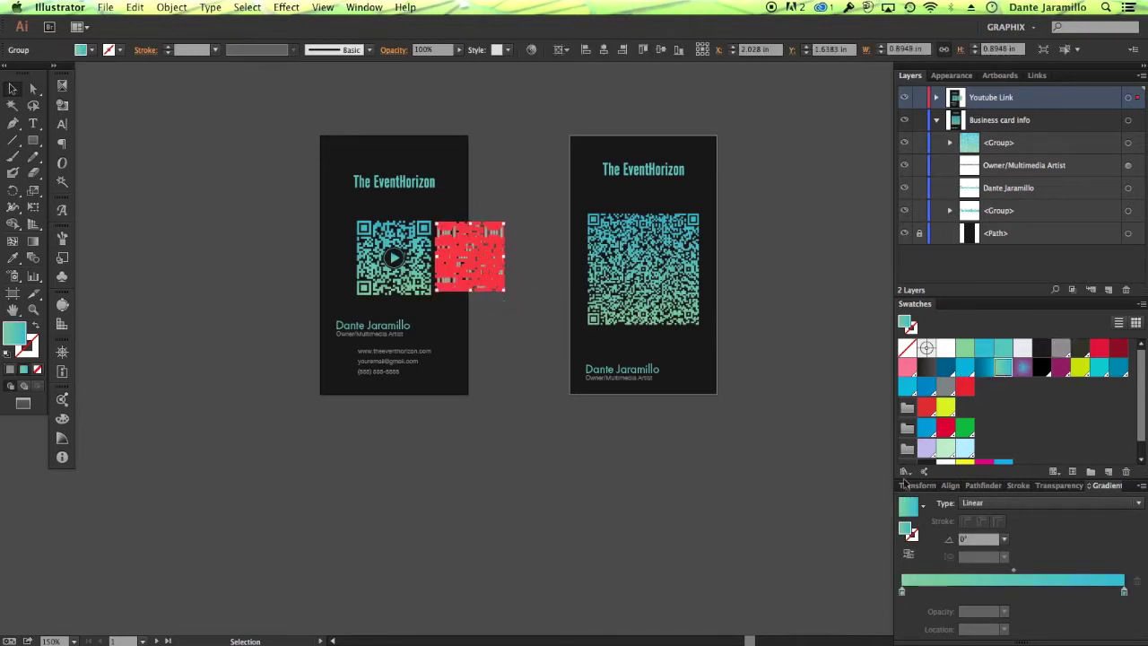
click(983, 485)
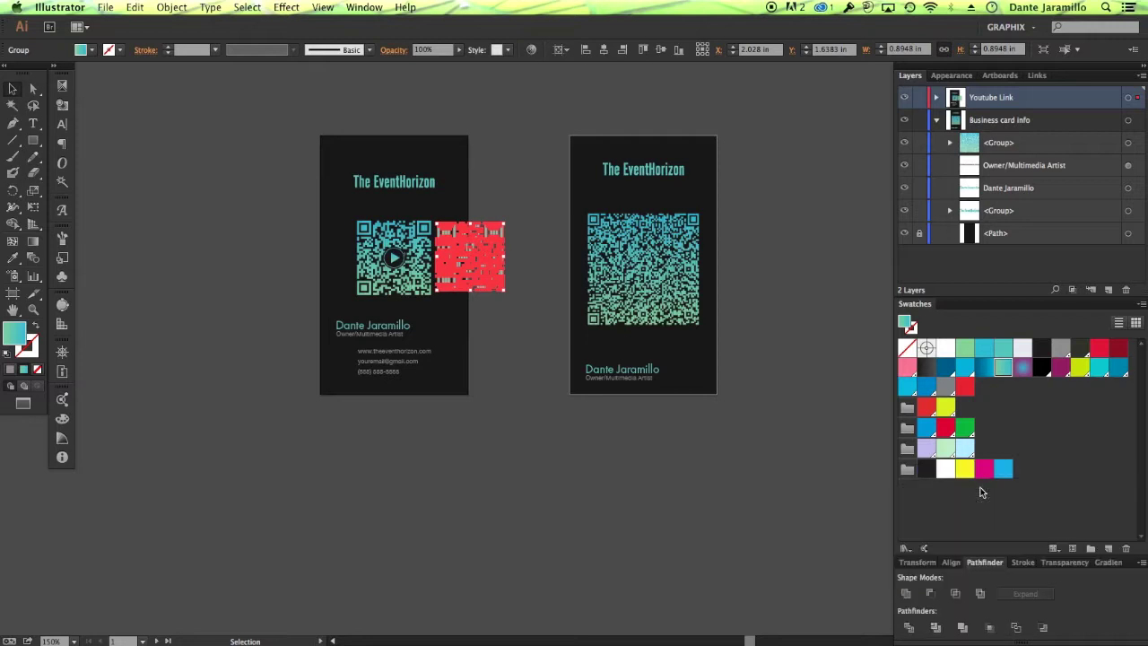
click(906, 594)
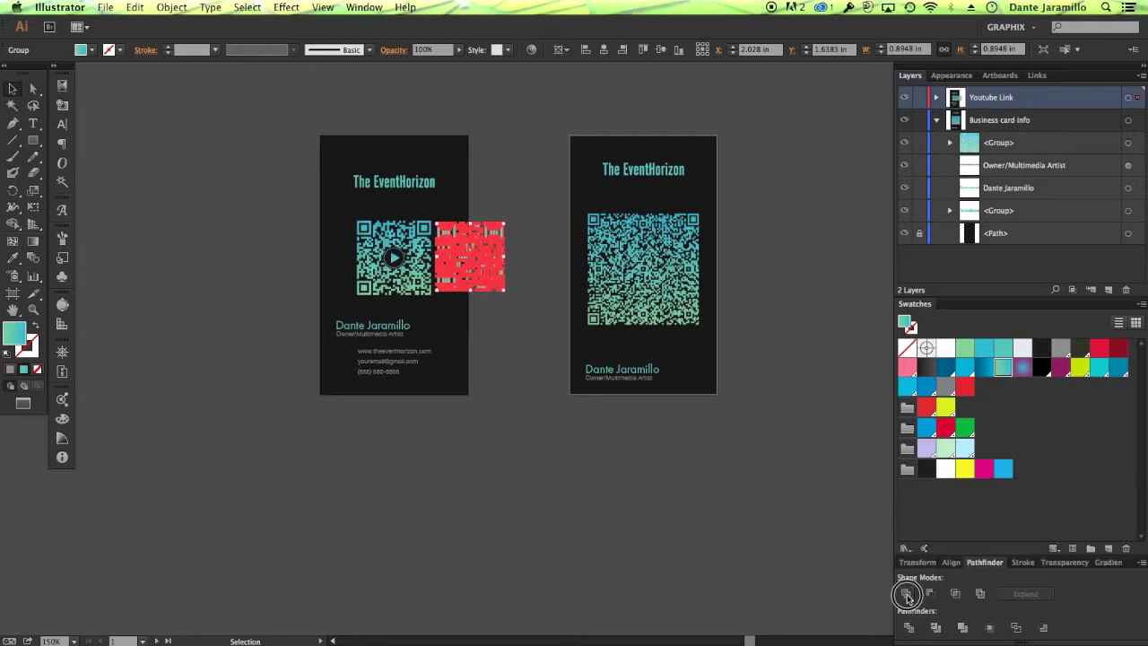
click(509, 360)
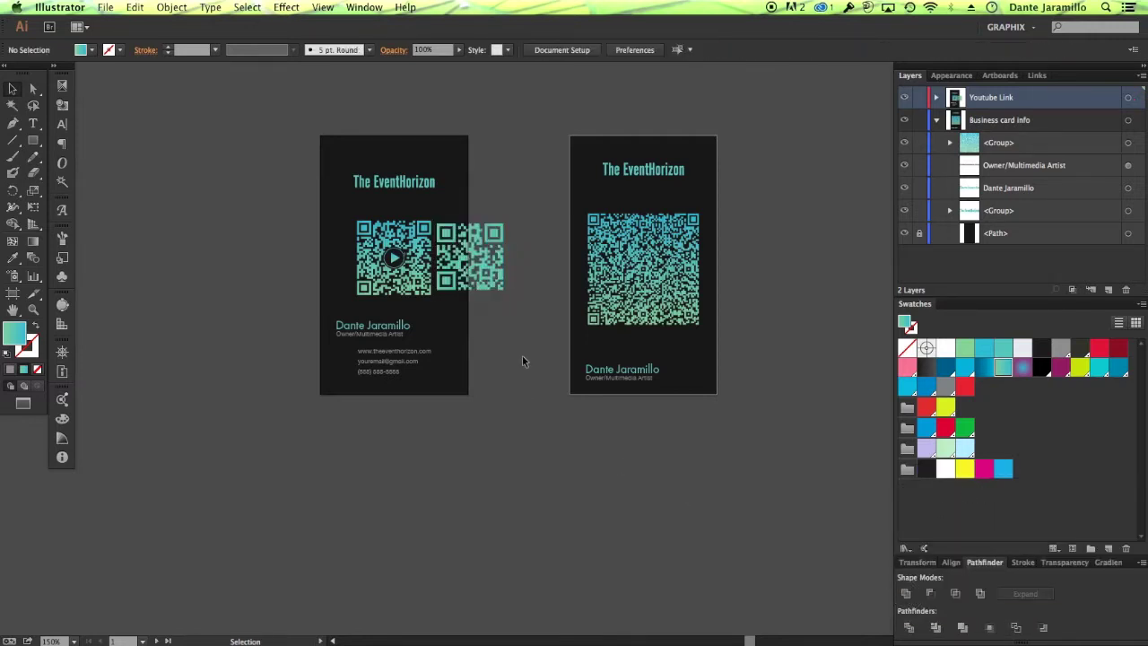
key(super+equal)
key(super+equal)
key(super+equal)
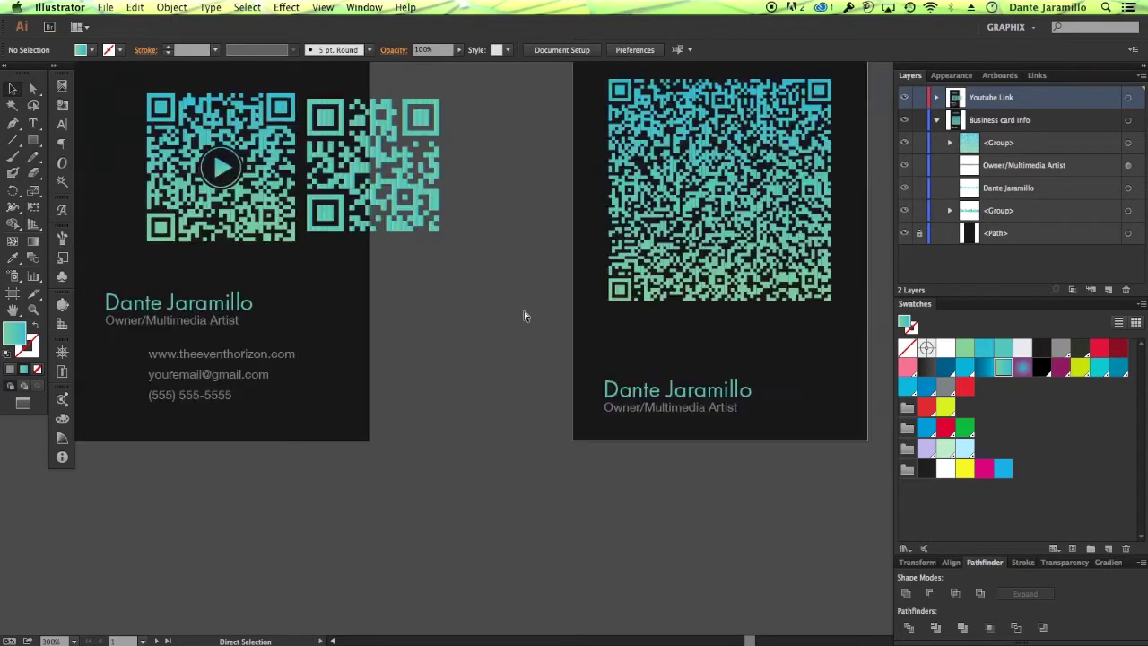
- Drag the Gradient tool so the new QR code's gradient runs from bottom to top
scroll(502, 318, up, 5)
scroll(503, 319, left, 4)
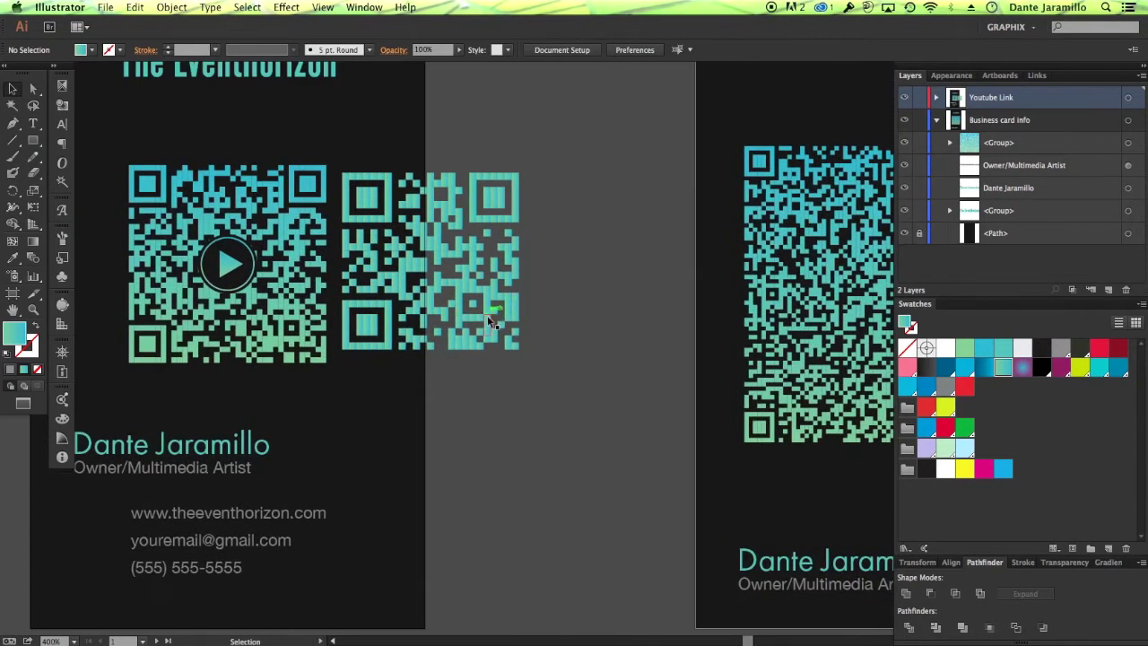
click(503, 318)
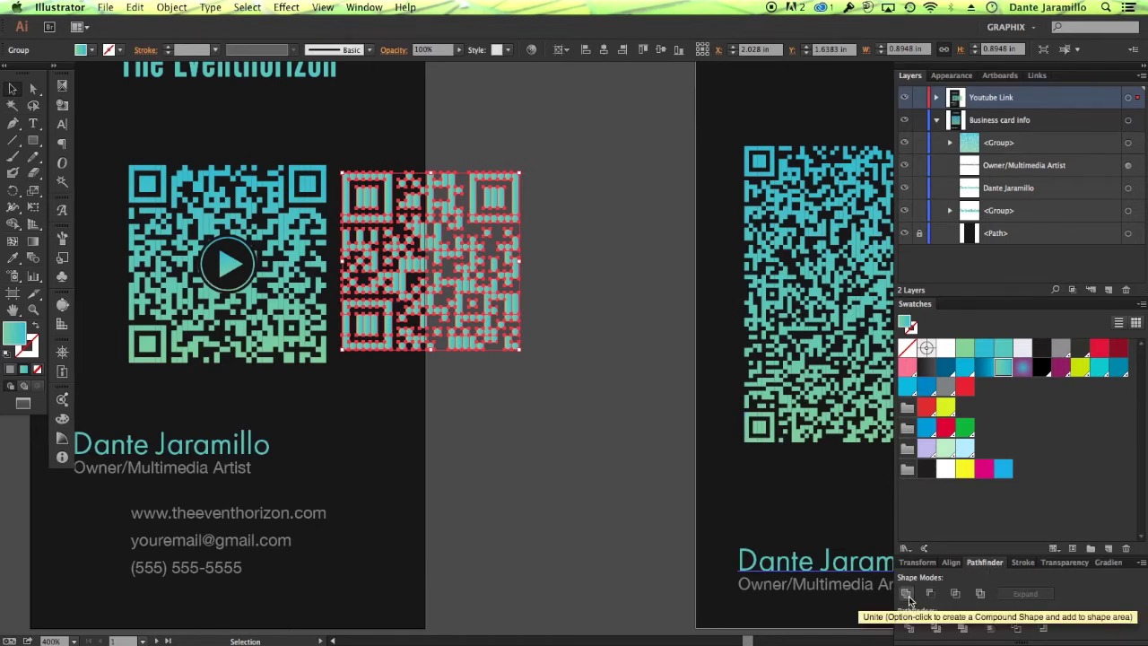
click(601, 448)
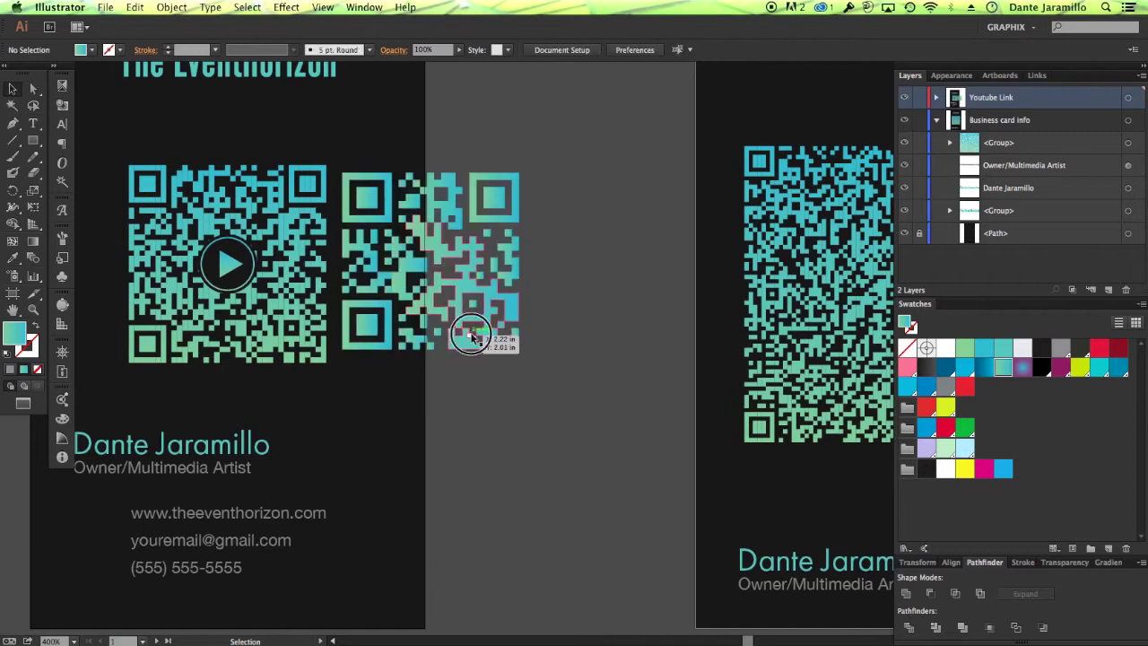
drag(471, 337, 470, 337)
key(g)
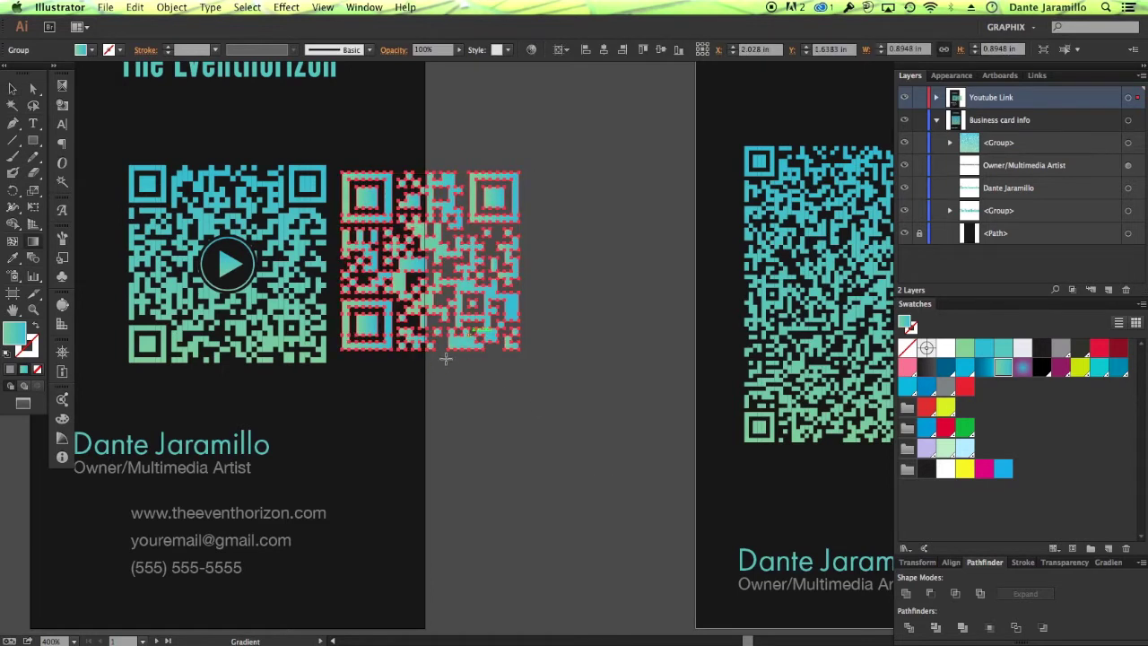
drag(431, 349, 425, 169)
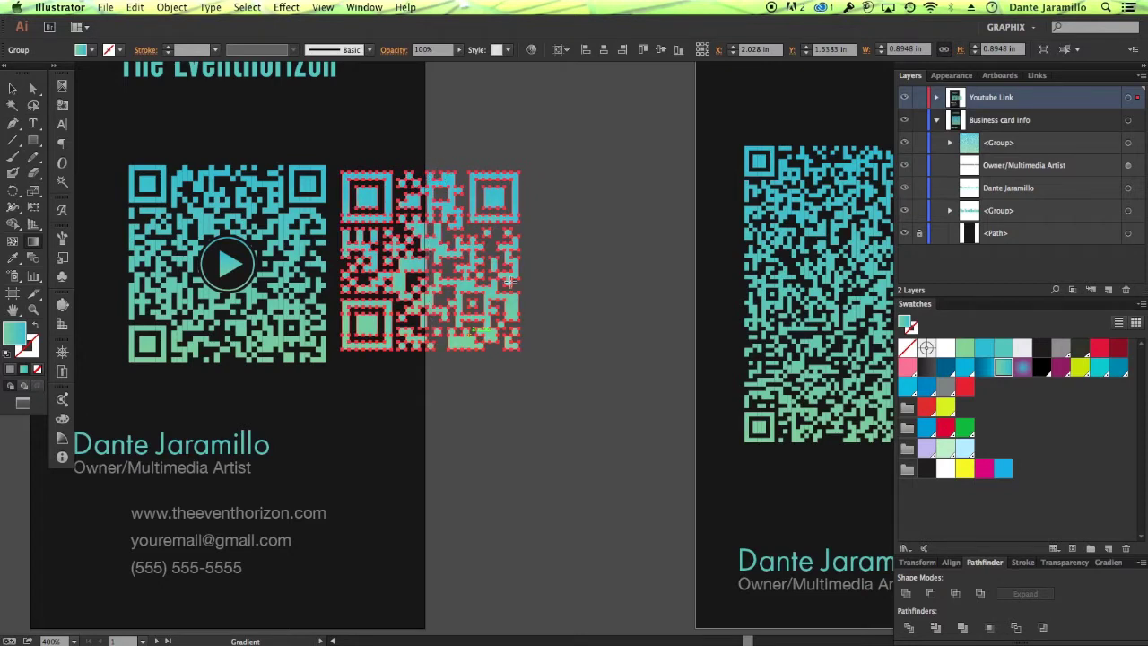
key(v)
click(562, 321)
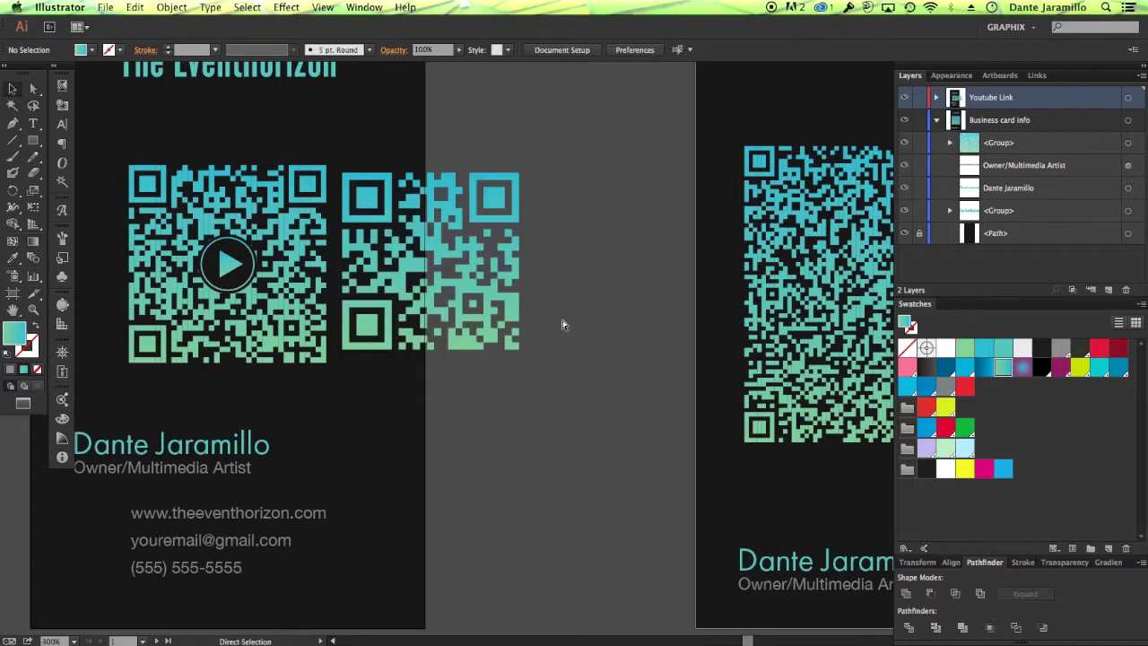
- Zoom to 200% on the cards, then switch back to InDesign
key(super+0)
super+click(592, 315)
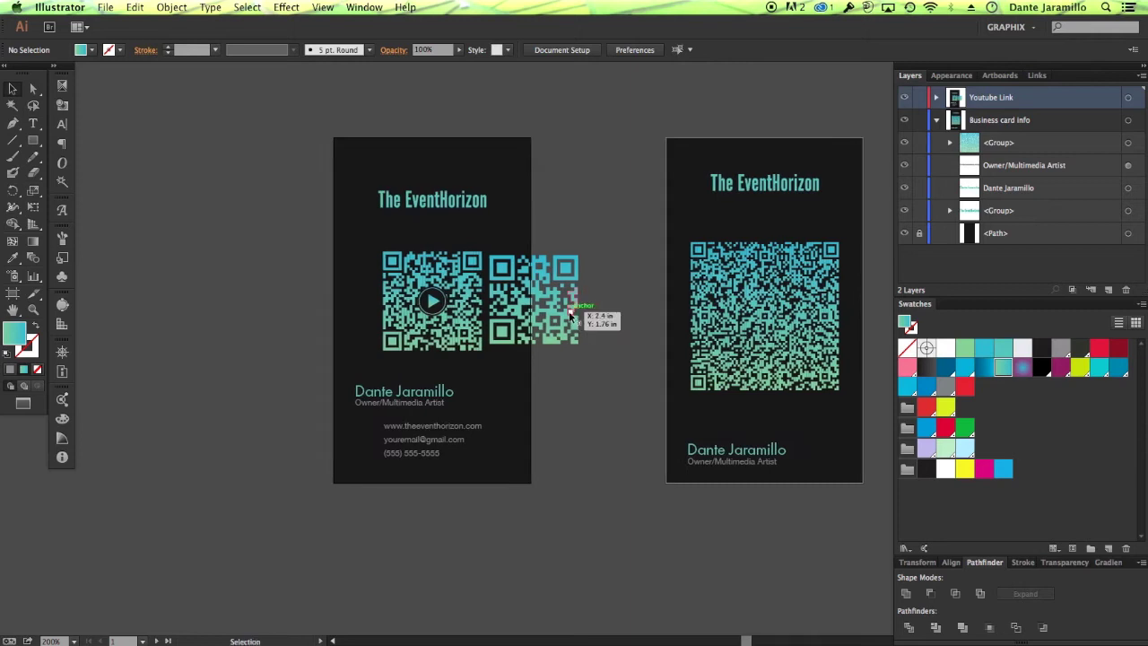
click(571, 315)
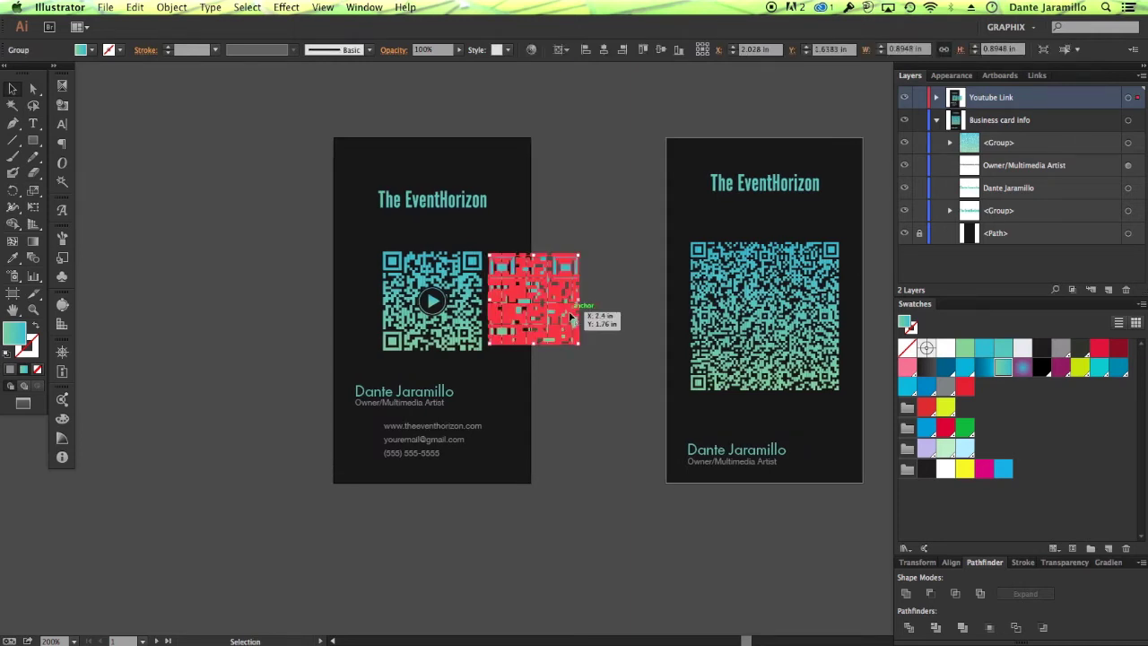
key(super+Tab)
key(super+shift+Tab)
key(super+Tab)
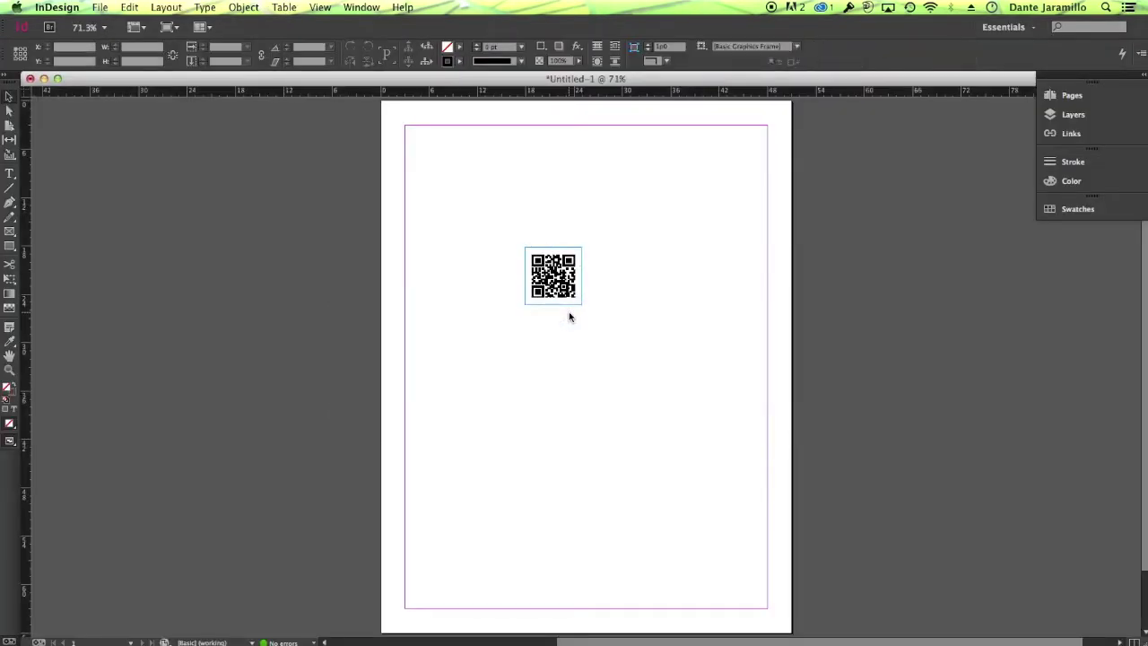
- Open Generate QR Code and set the Type to Business Card
click(256, 9)
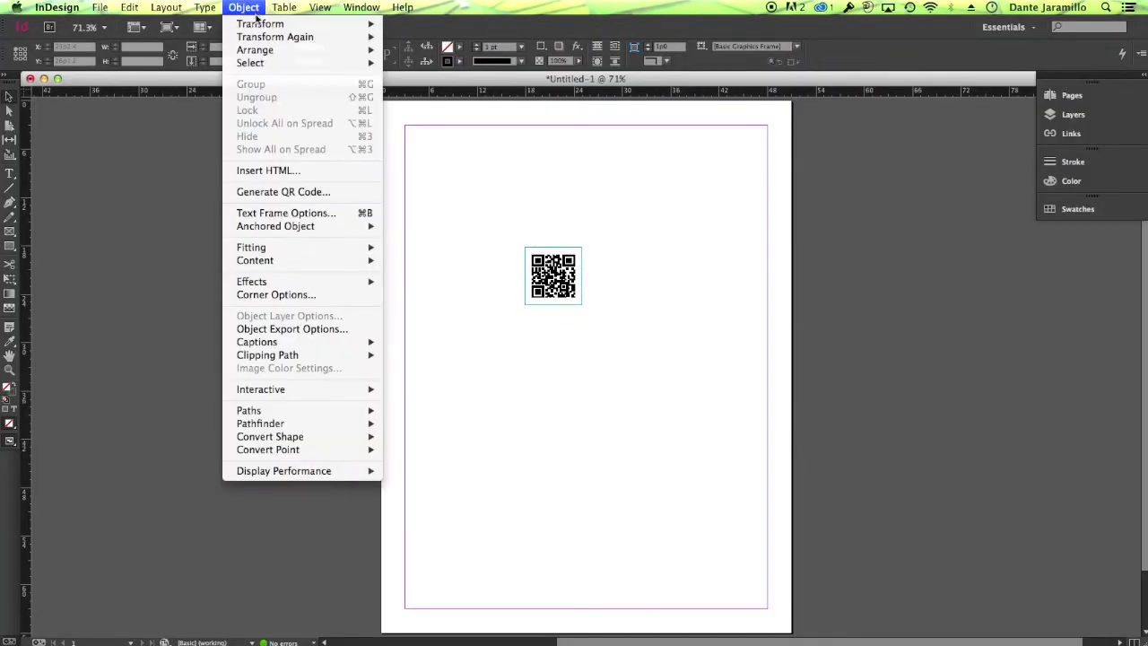
click(286, 190)
click(504, 249)
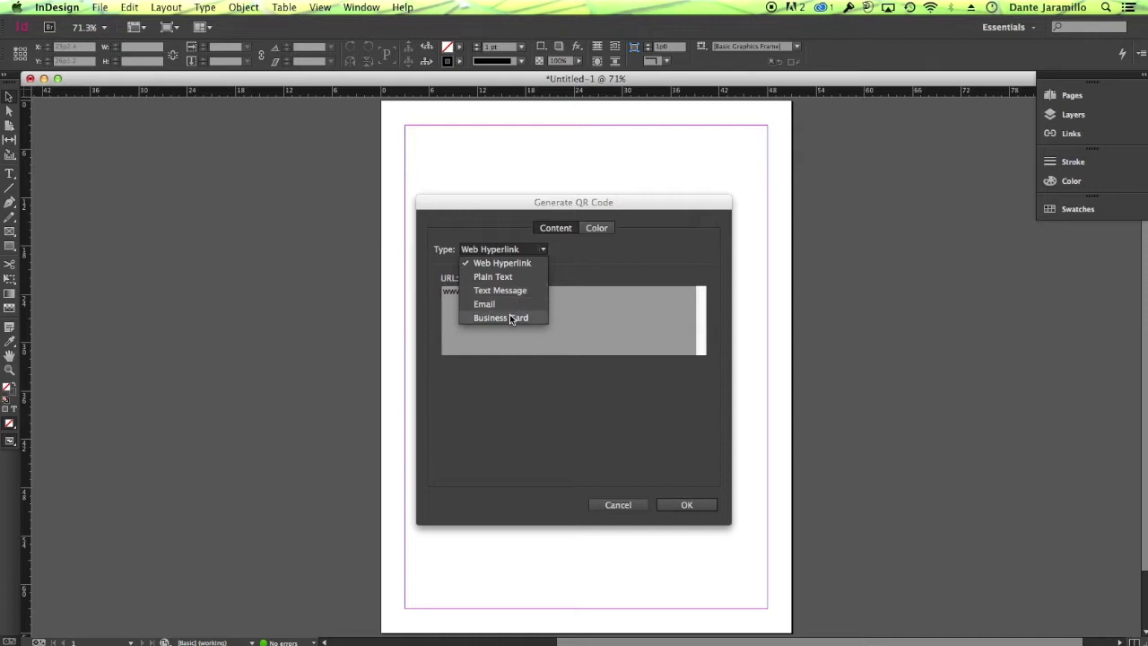
click(508, 316)
click(492, 291)
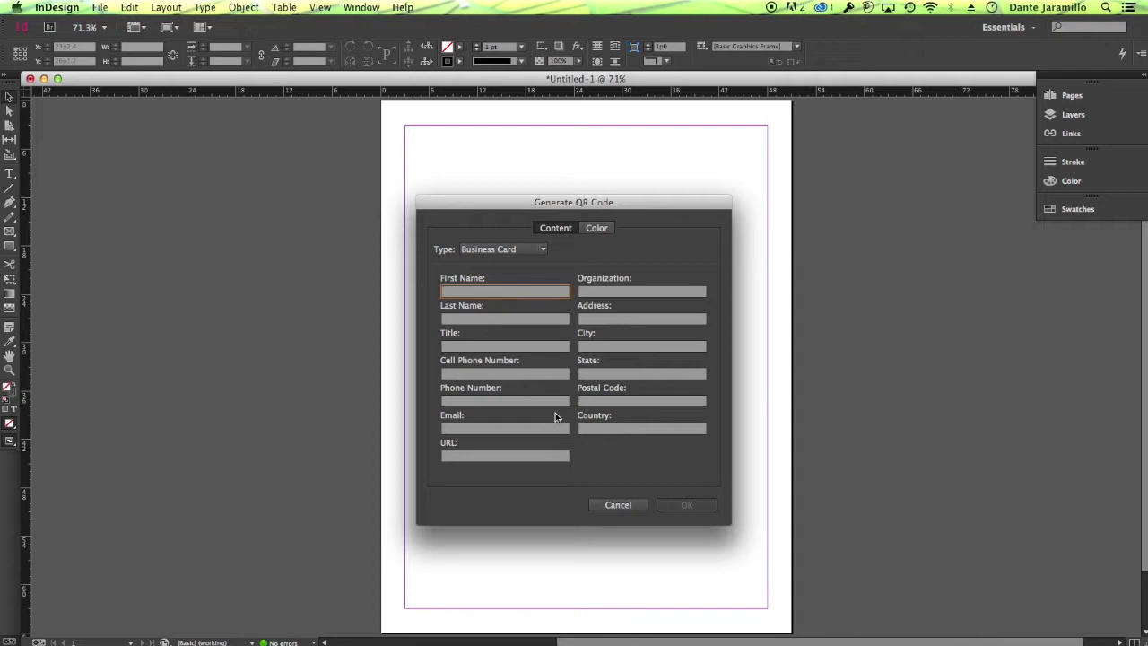
- Fill in the contact's first and last name, job title 'Graphic Artist', and two phone numbers
text(Dante)
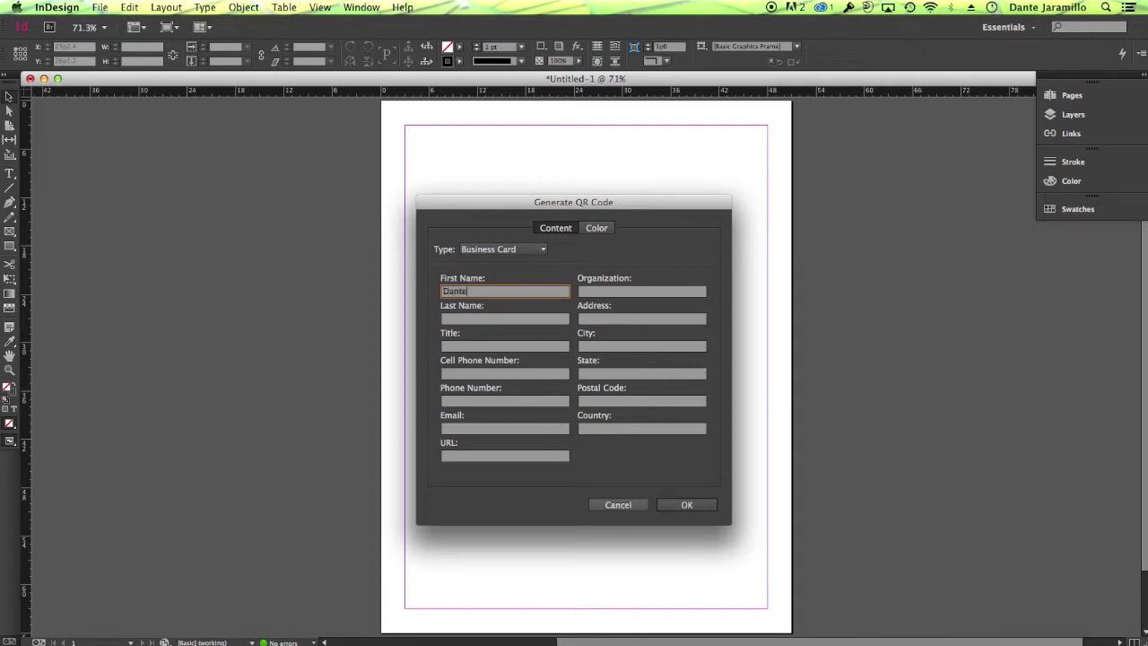
key(Tab)
text(J)
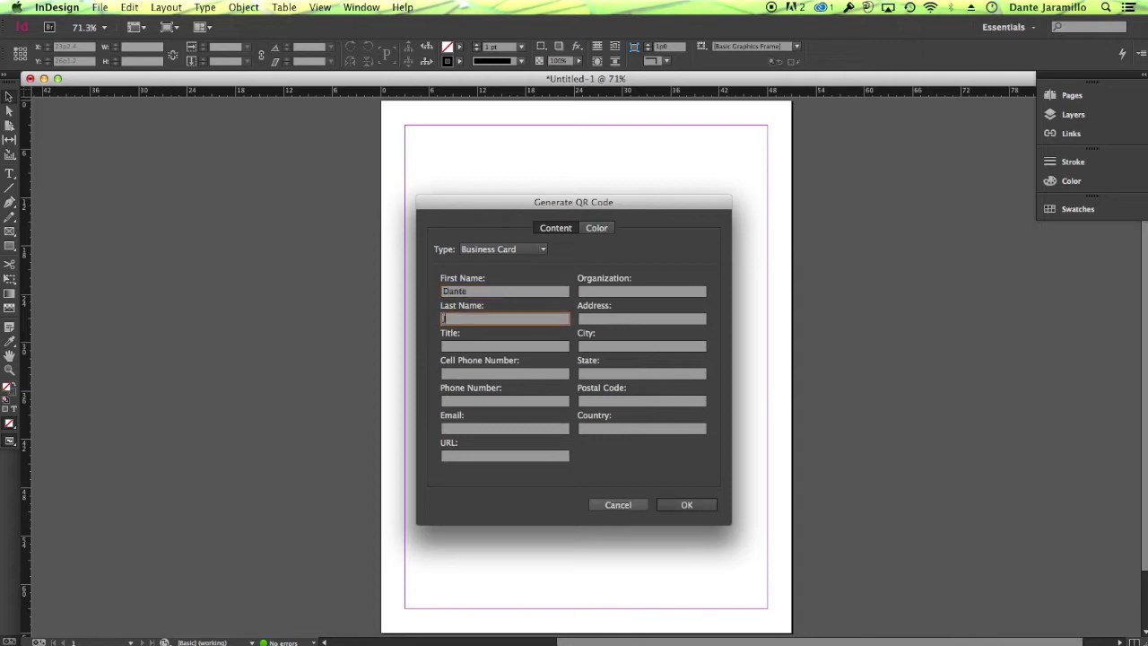
key(Tab)
text(Graphic Artist)
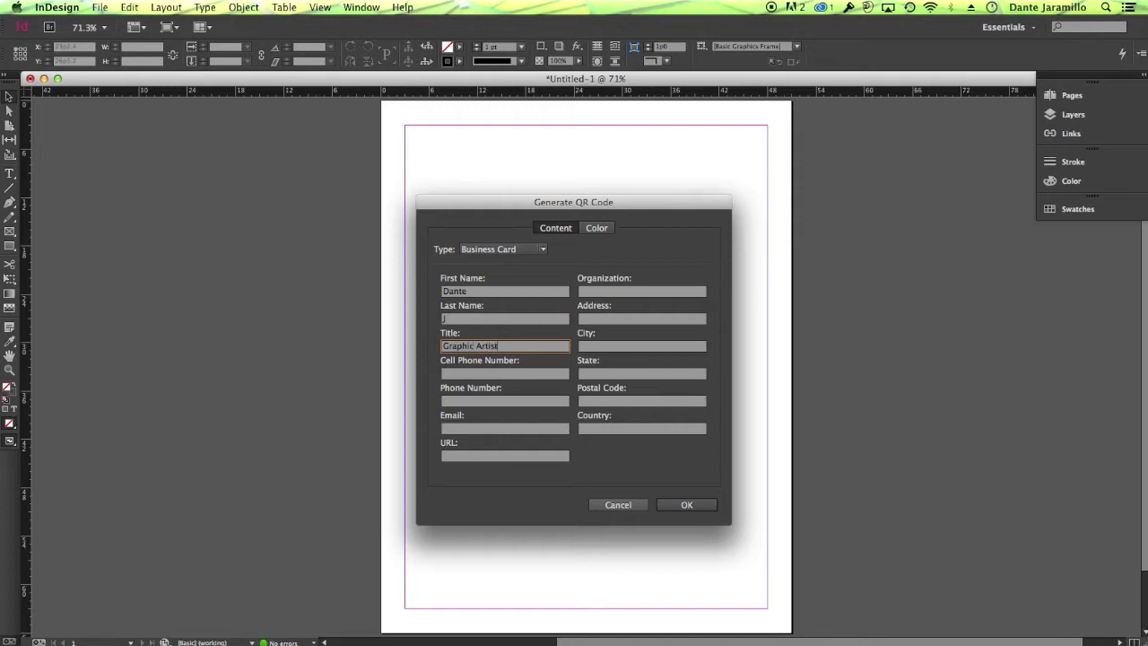
key(Tab)
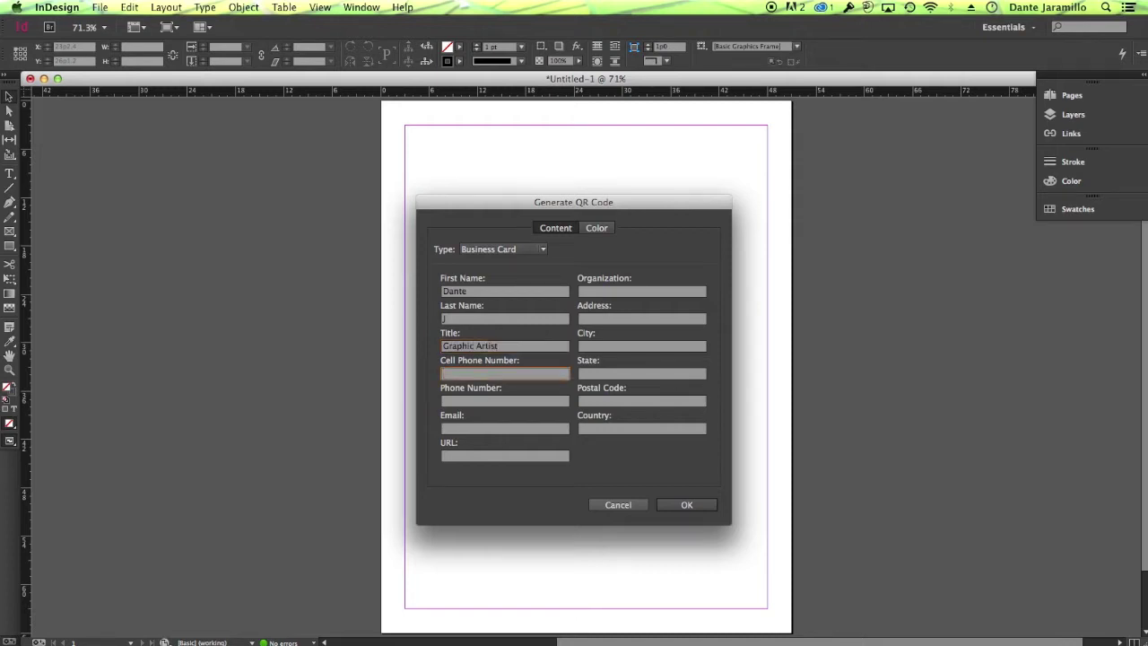
text(555-555-5555)
key(Tab)
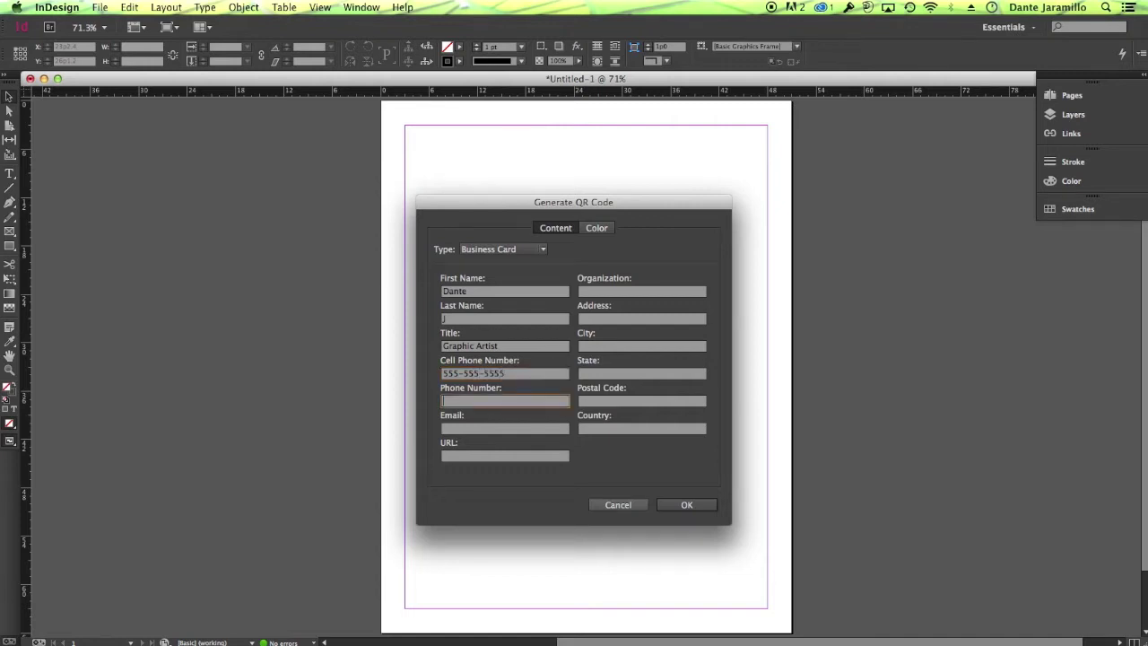
text(555-555-5556)
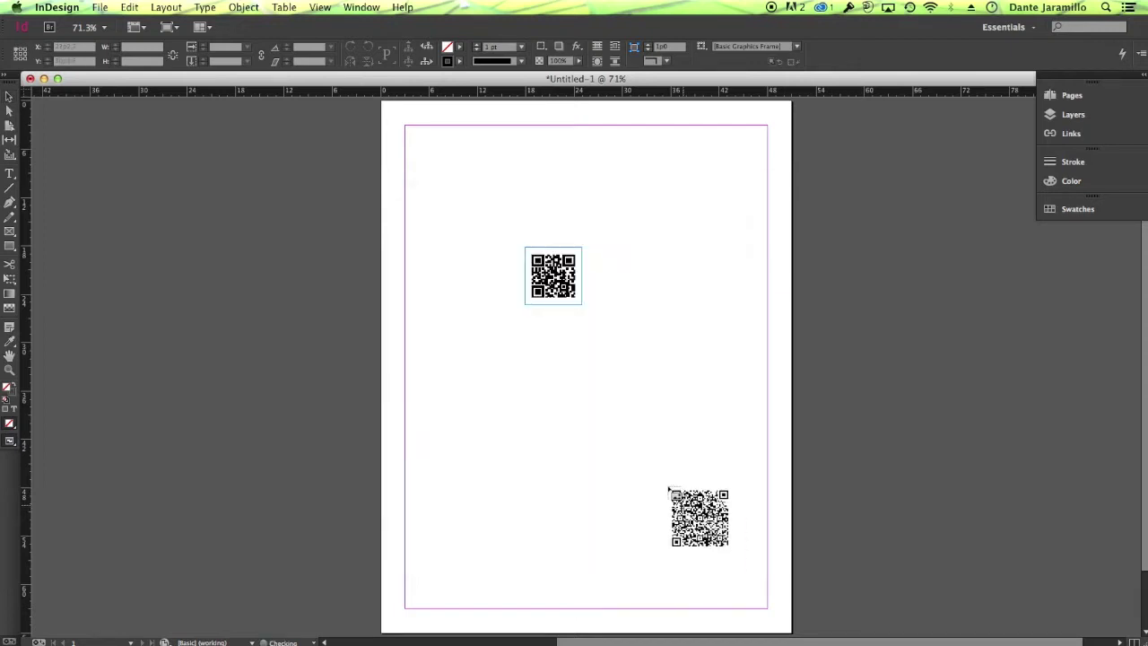
- Place the business-card QR code on the page and switch to Illustrator
drag(535, 351, 606, 421)
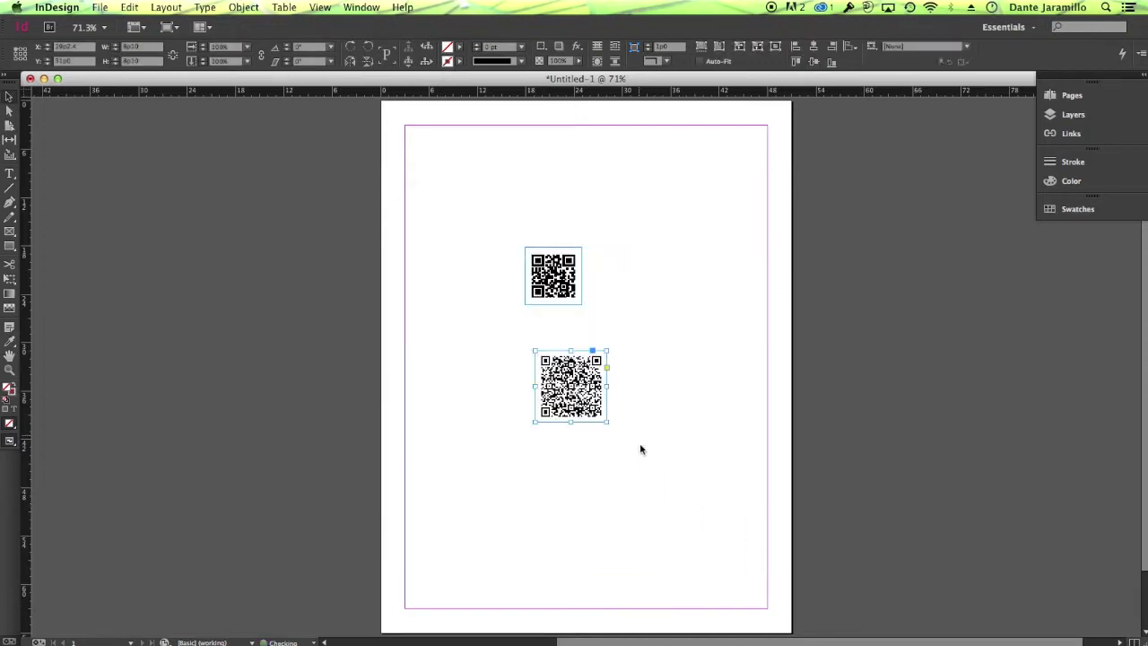
click(583, 405)
mouse_move(581, 403)
key(super+Tab)
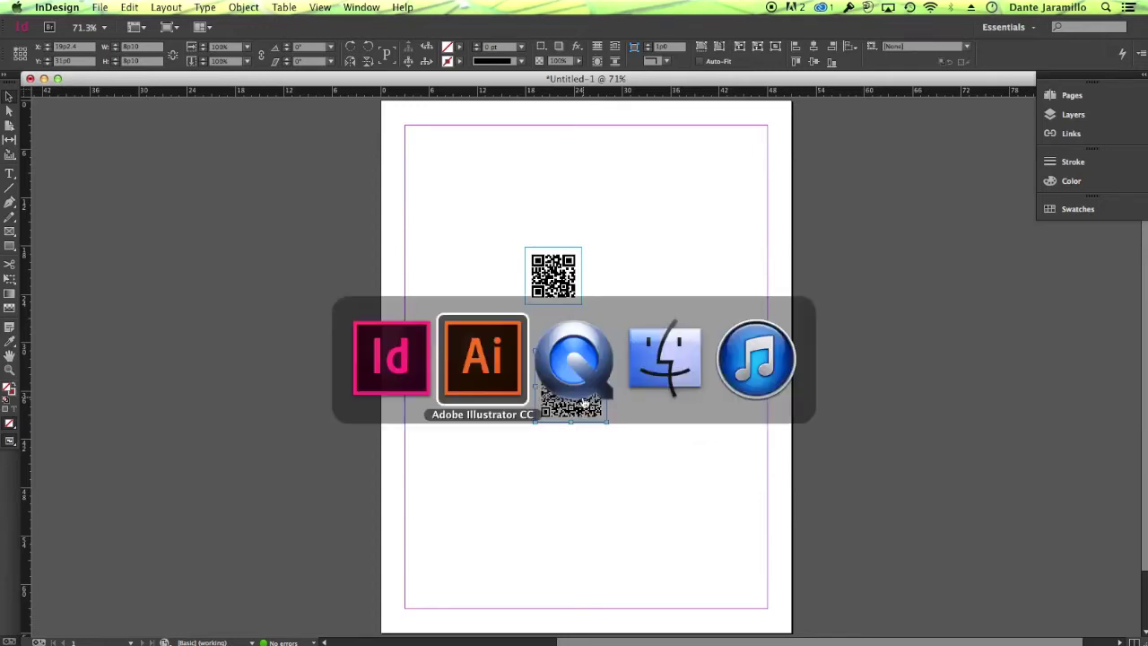
key(super+shift+Tab)
key(super+Tab)
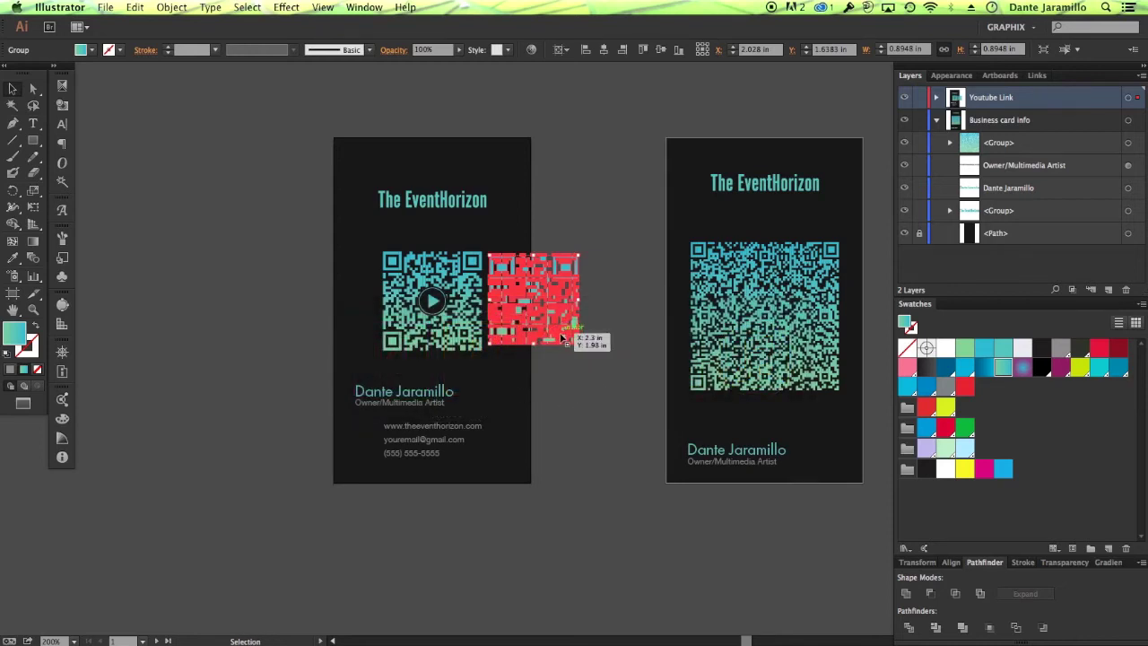
- Delete the stray red QR code, then paste the InDesign QR code over the left card
drag(562, 337, 595, 211)
key(Delete)
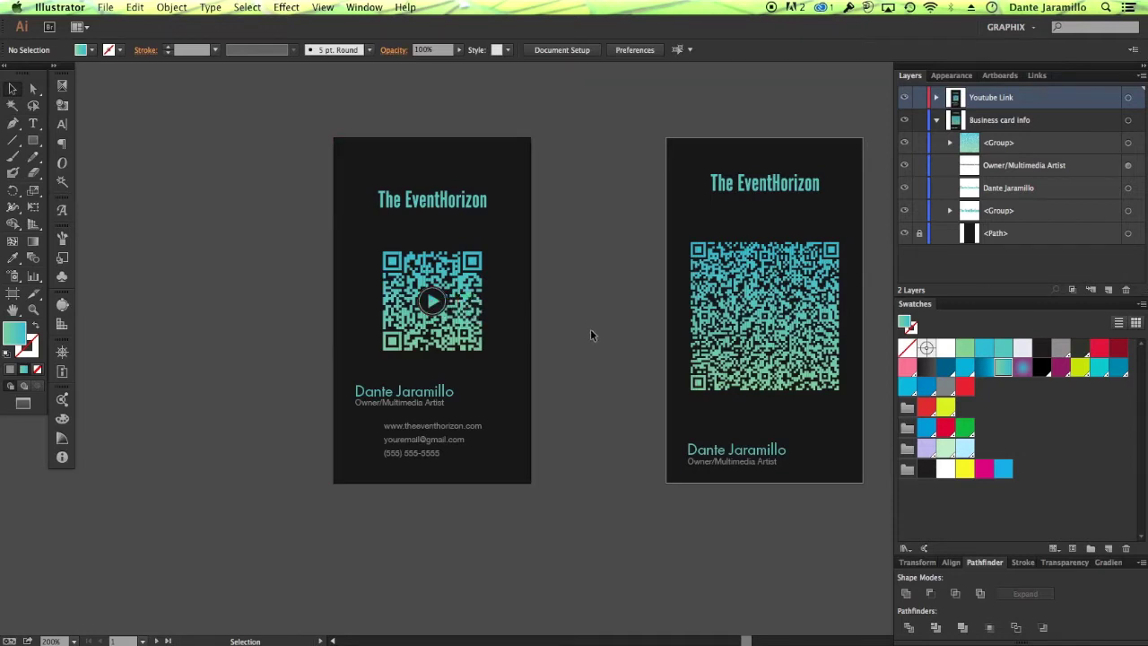
drag(606, 334, 560, 285)
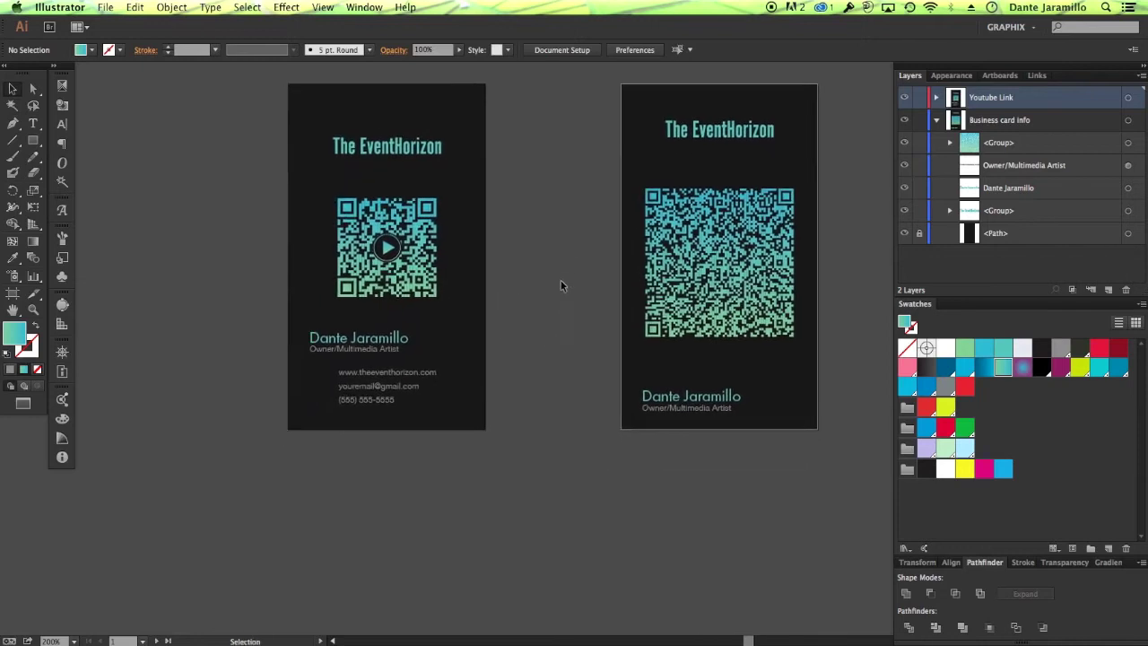
key(cmd+v)
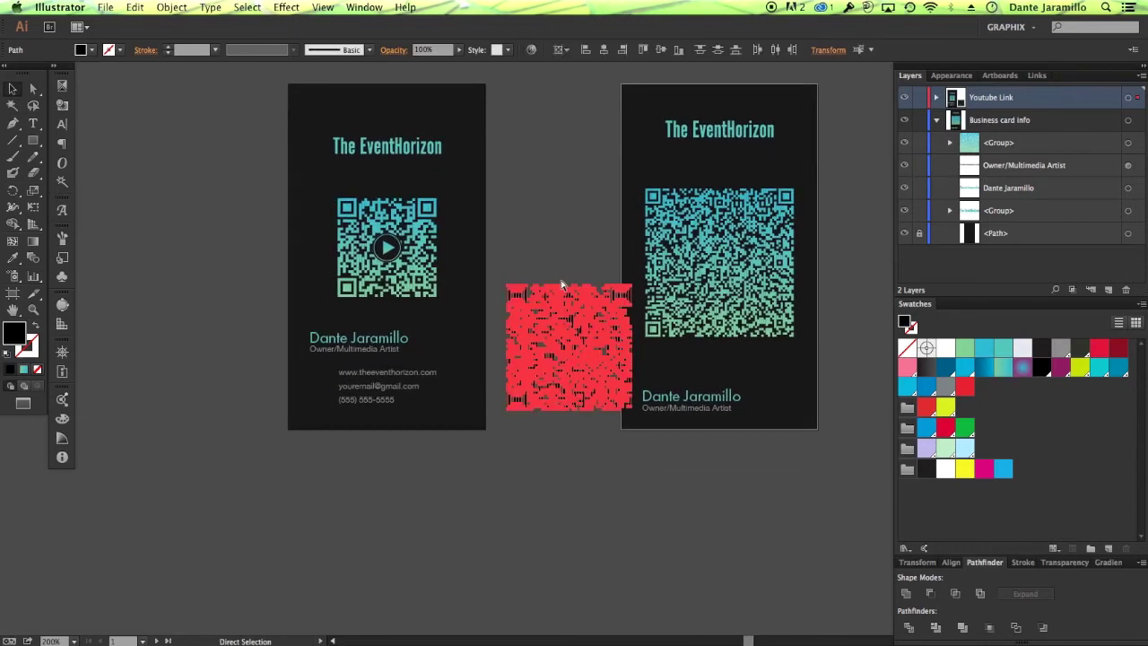
click(559, 467)
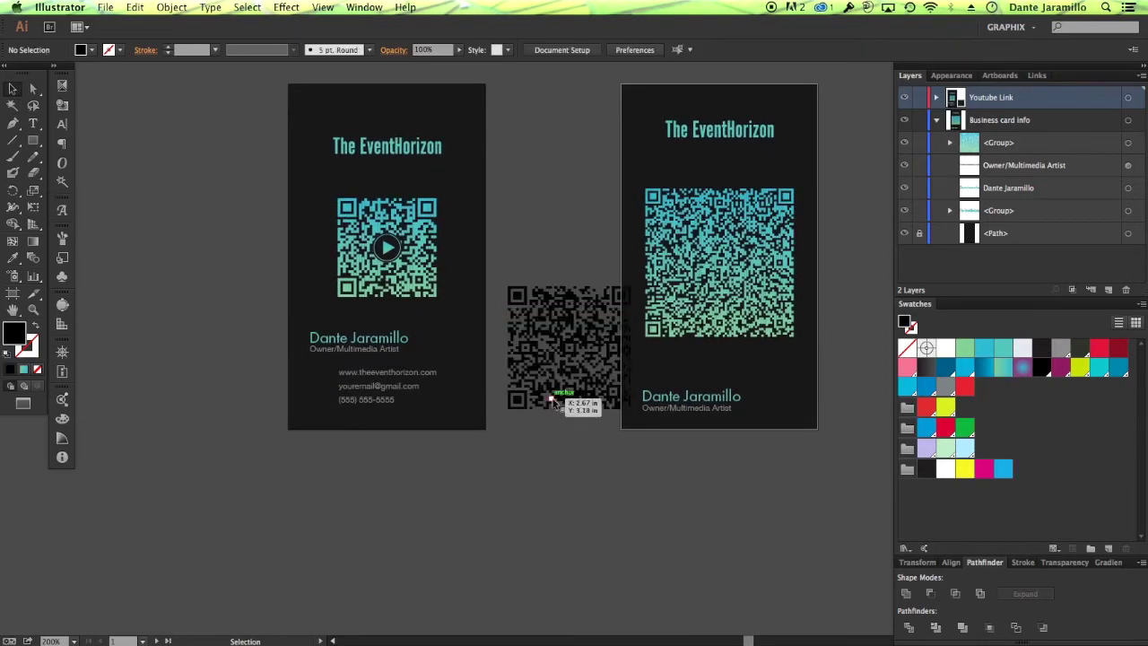
drag(556, 398, 539, 421)
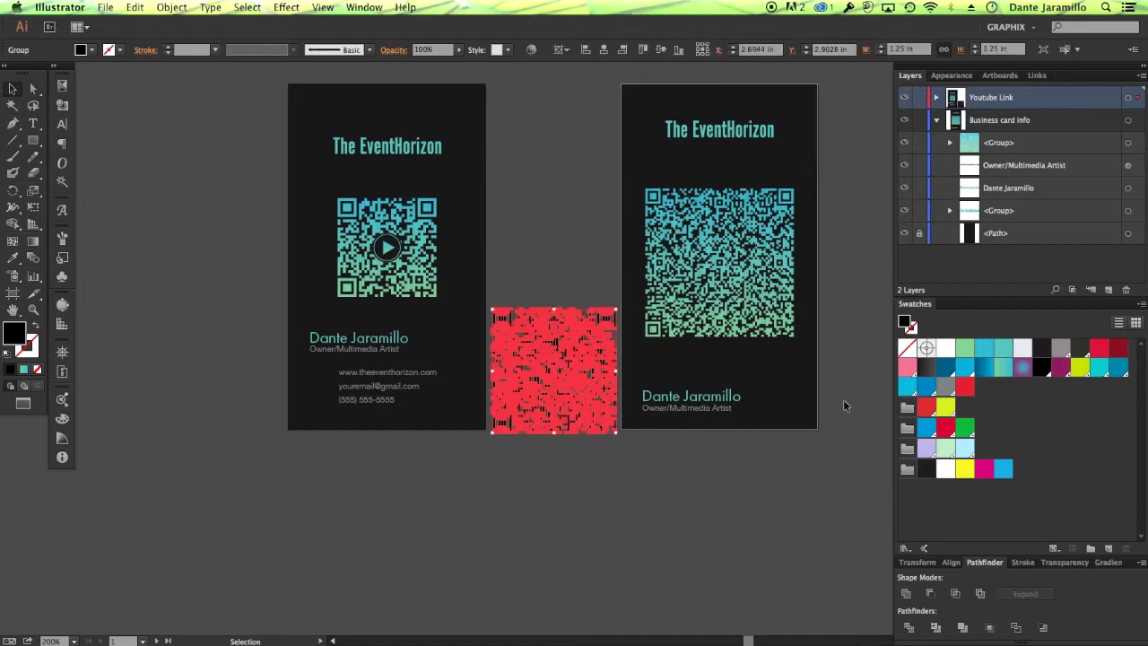
click(1061, 348)
click(549, 517)
drag(563, 421, 525, 411)
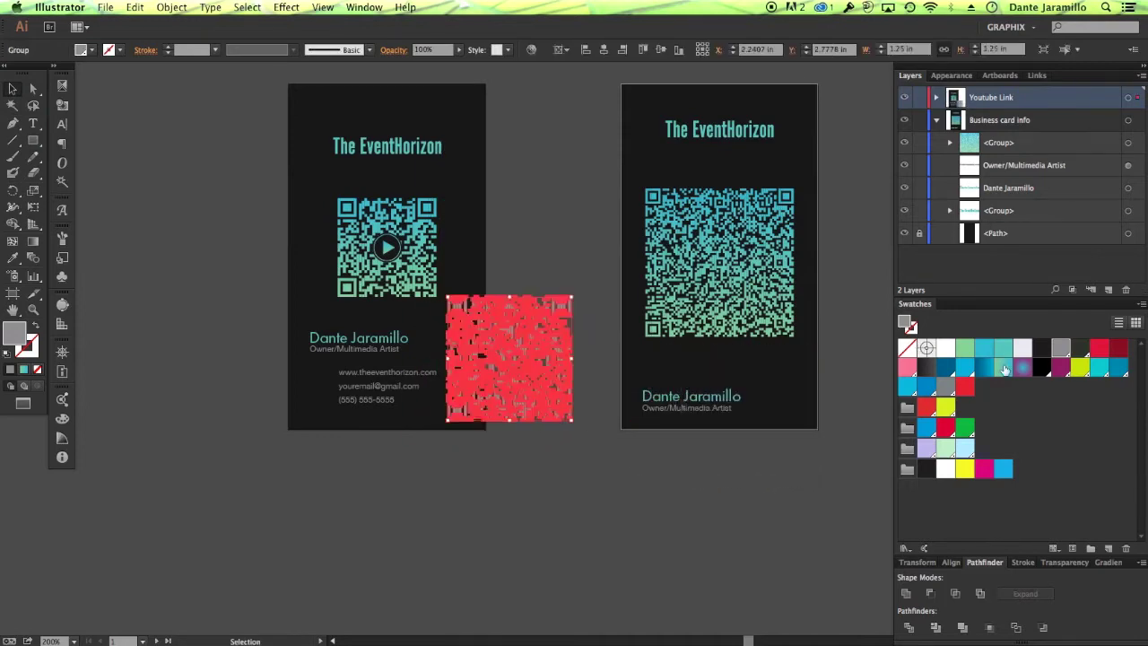
- Fill the pasted QR code with the teal gradient running vertically bottom to top
click(1002, 367)
click(542, 433)
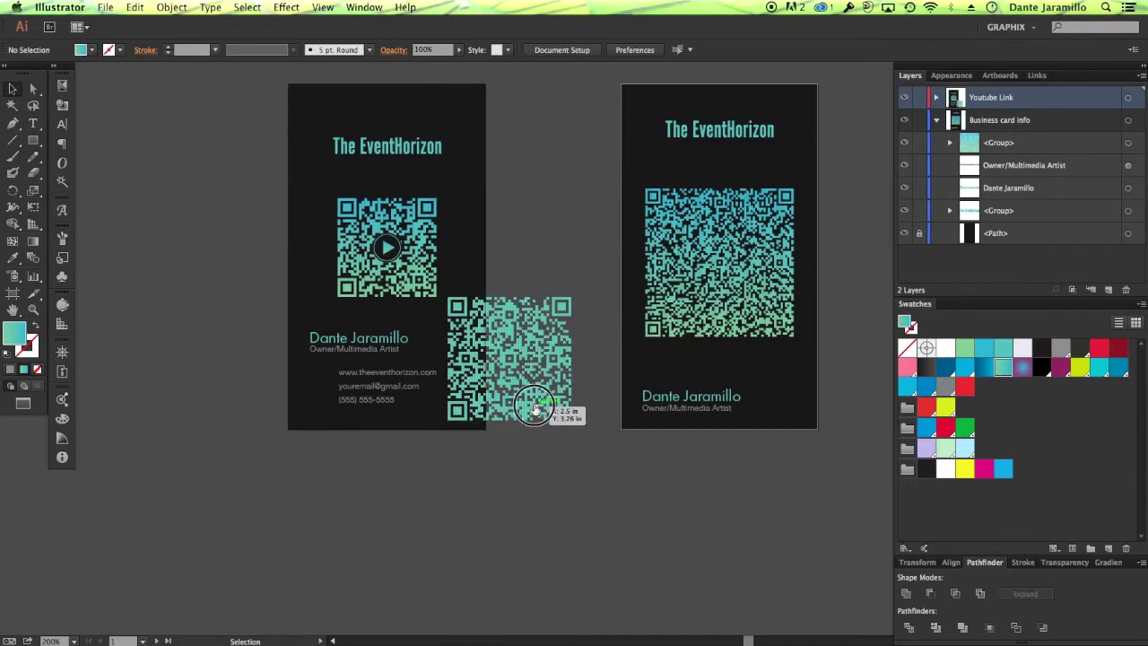
click(533, 404)
key(g)
drag(508, 425, 513, 295)
key(v)
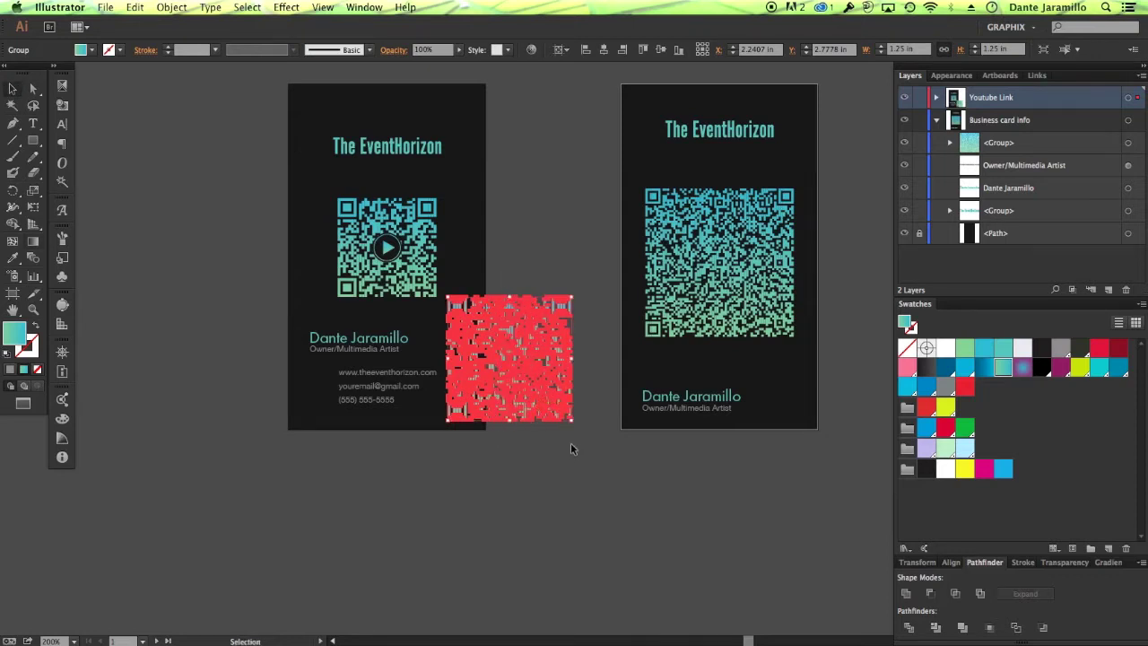
click(564, 441)
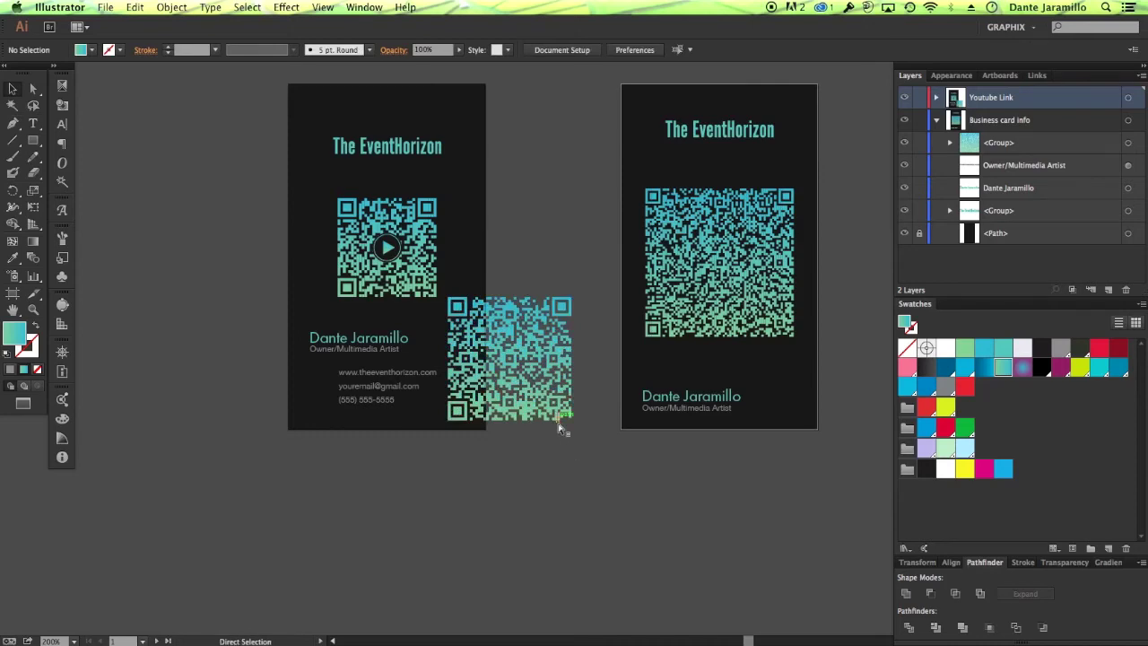
- Inspect the gradient up close, then delete the extra QR code
key(super+equal)
key(super+equal)
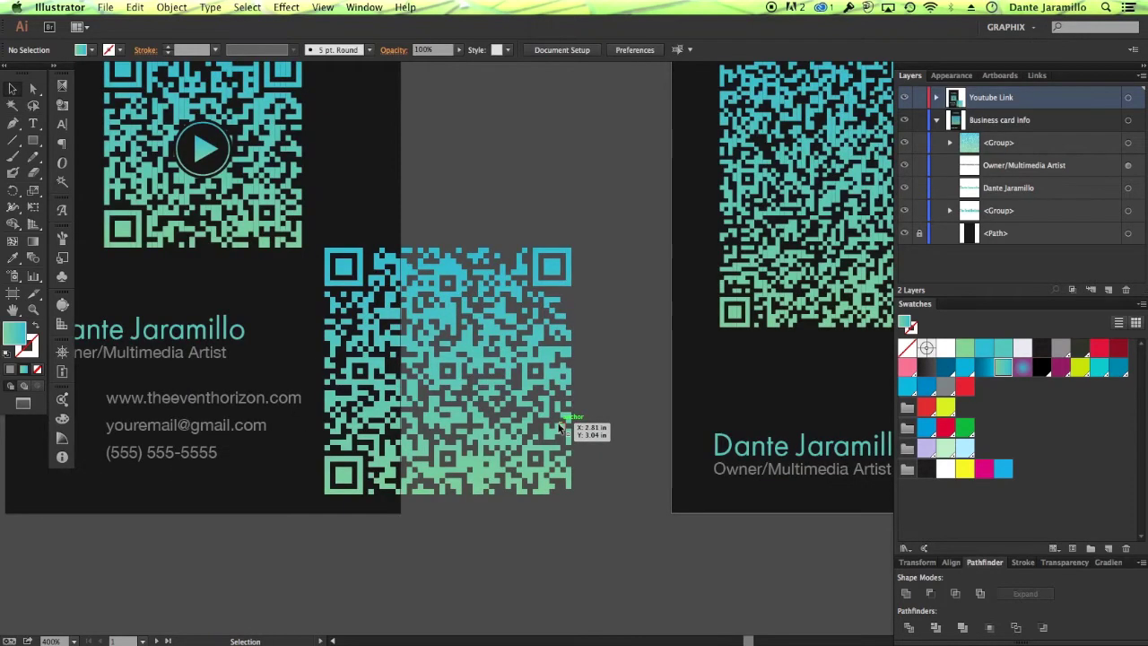
key(super+minus)
key(super+minus)
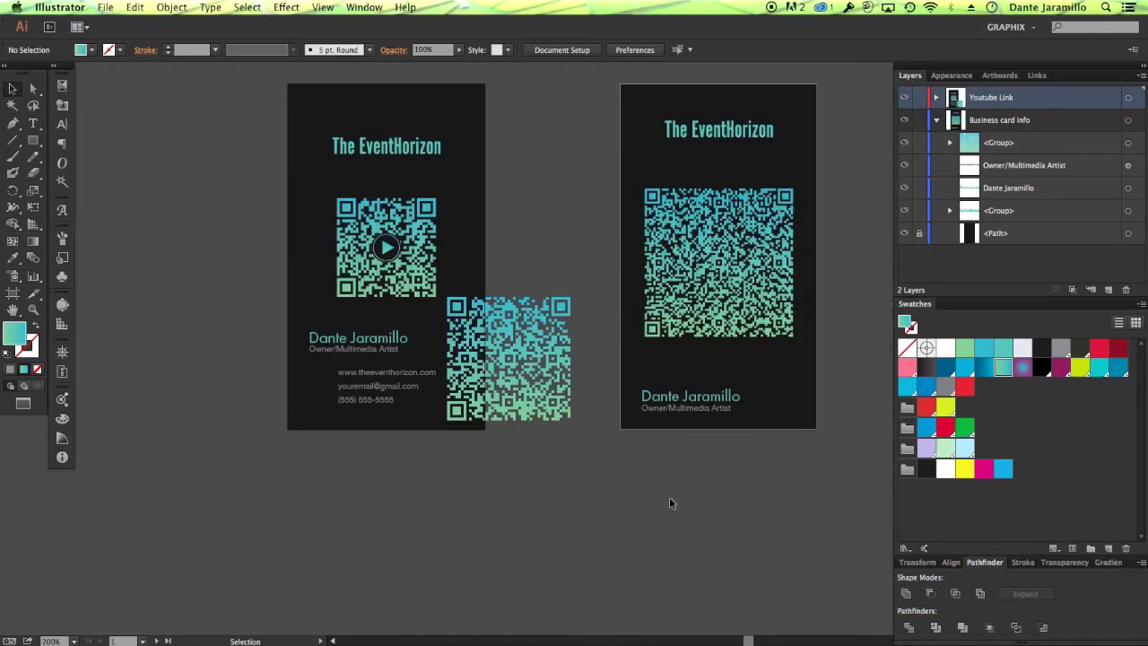
drag(552, 395, 593, 319)
key(Delete)
- Zoom in on the left card's QR code and ungroup the play icon from the QR group
scroll(569, 316, up, 2)
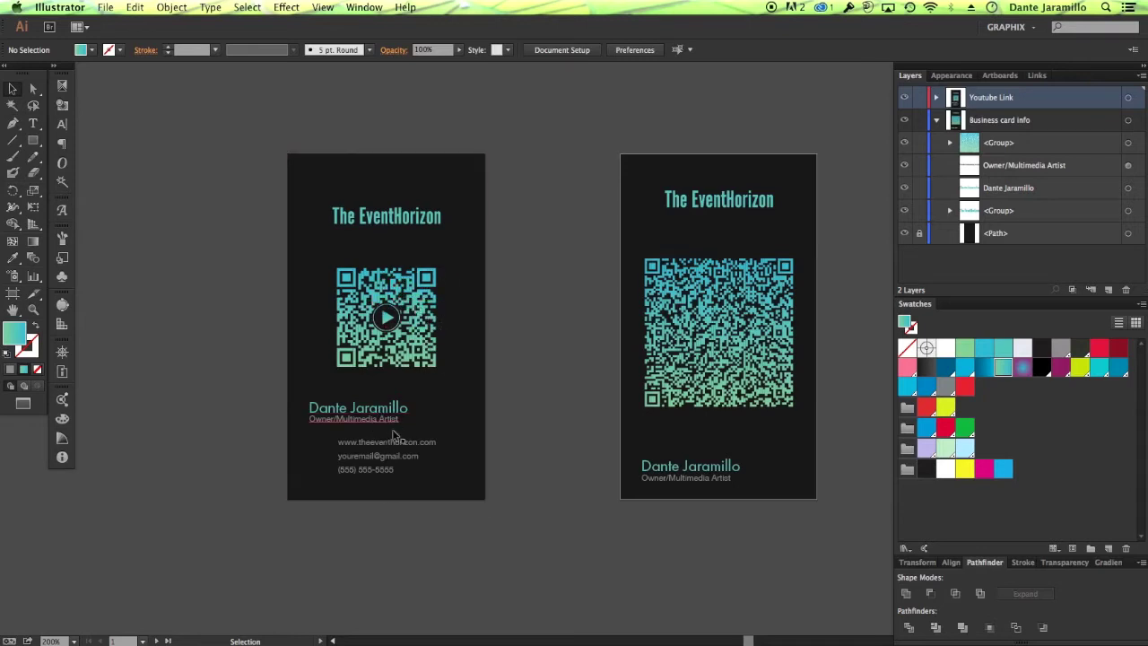
drag(542, 336, 582, 359)
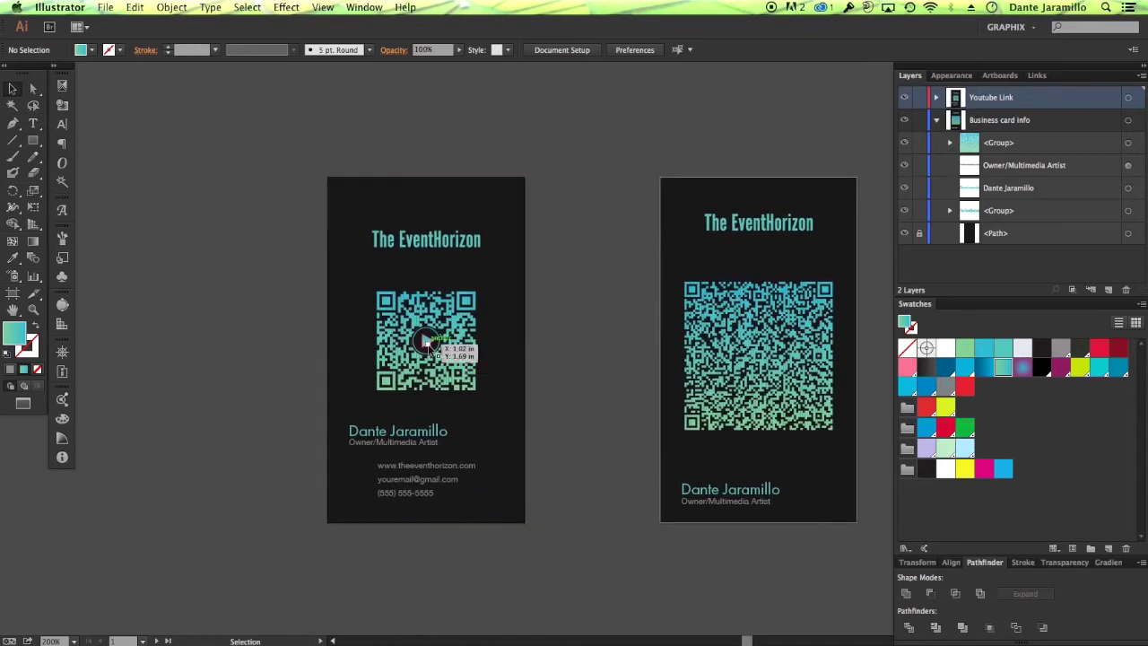
key(super+equal)
key(super+equal)
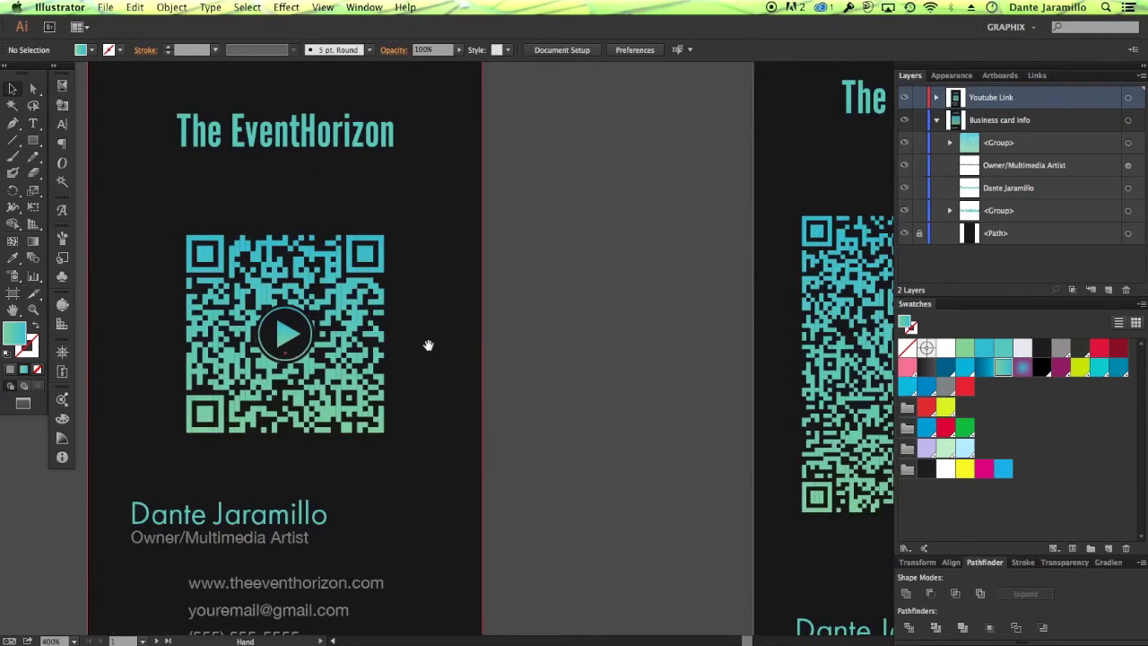
key(super+0)
key(super+equal)
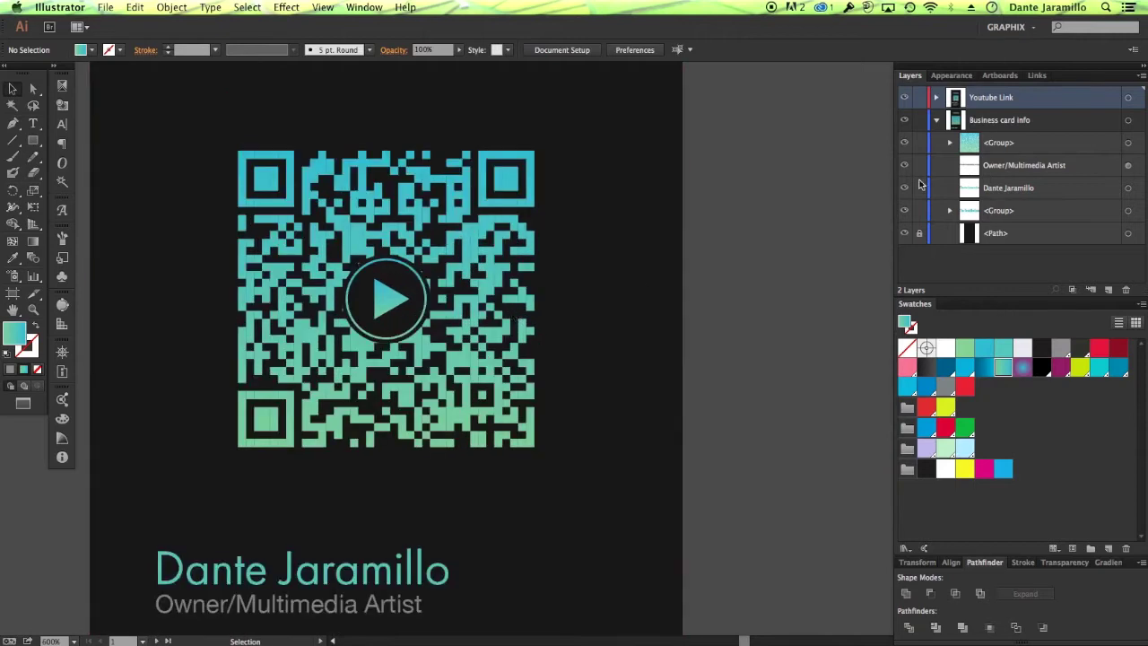
click(937, 120)
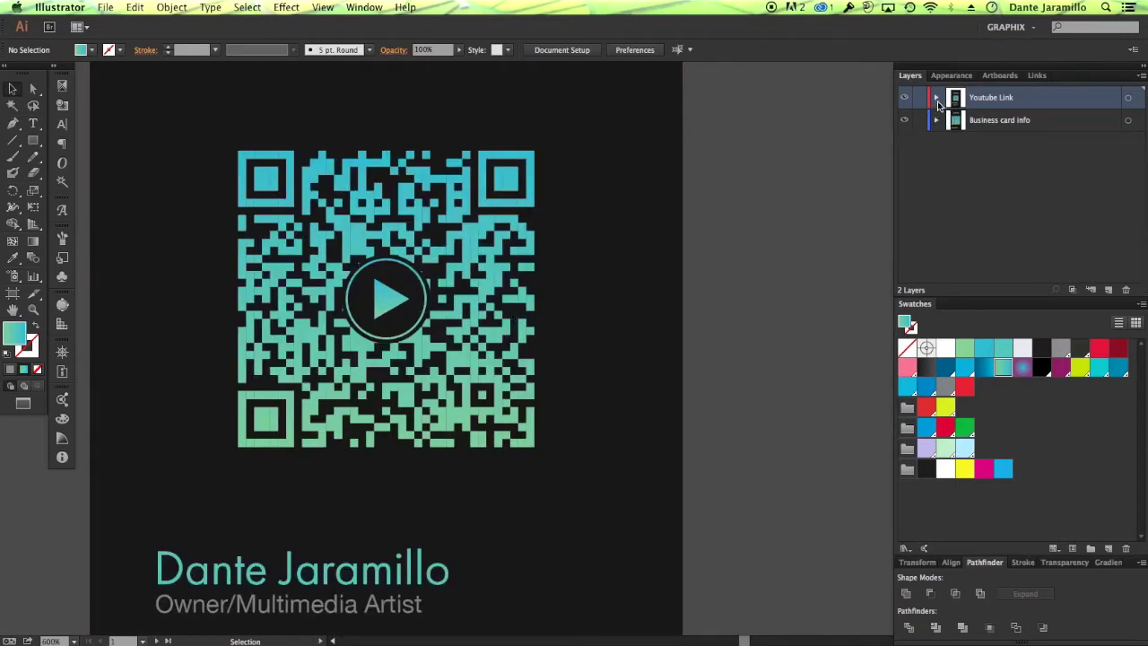
click(936, 97)
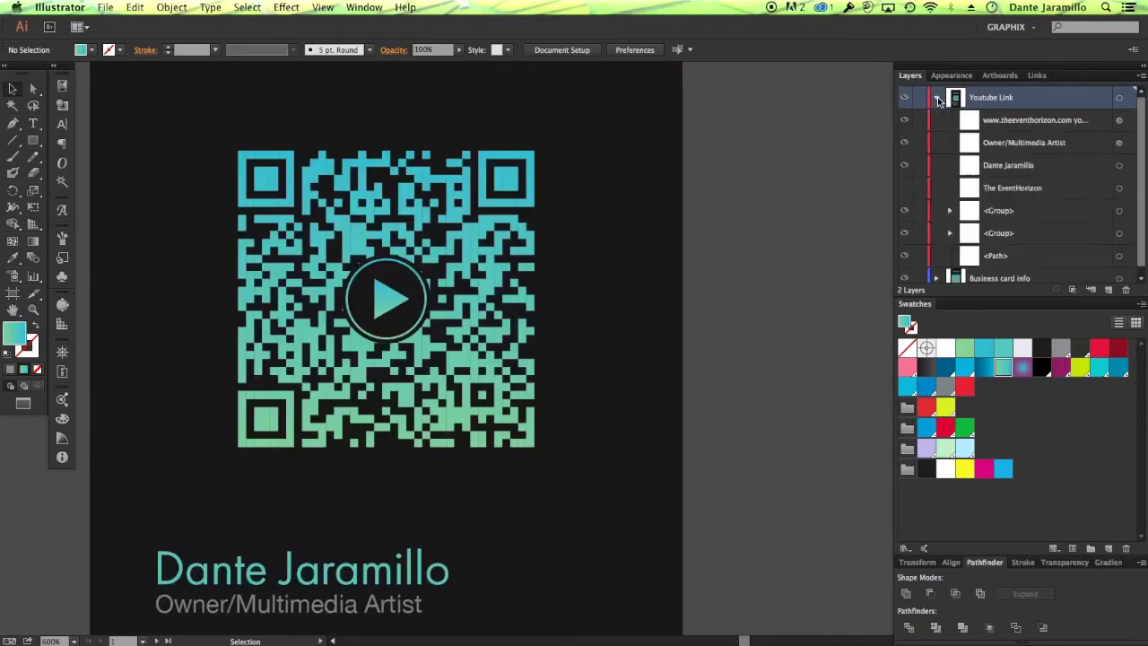
alt+click(947, 234)
scroll(953, 237, down, 2)
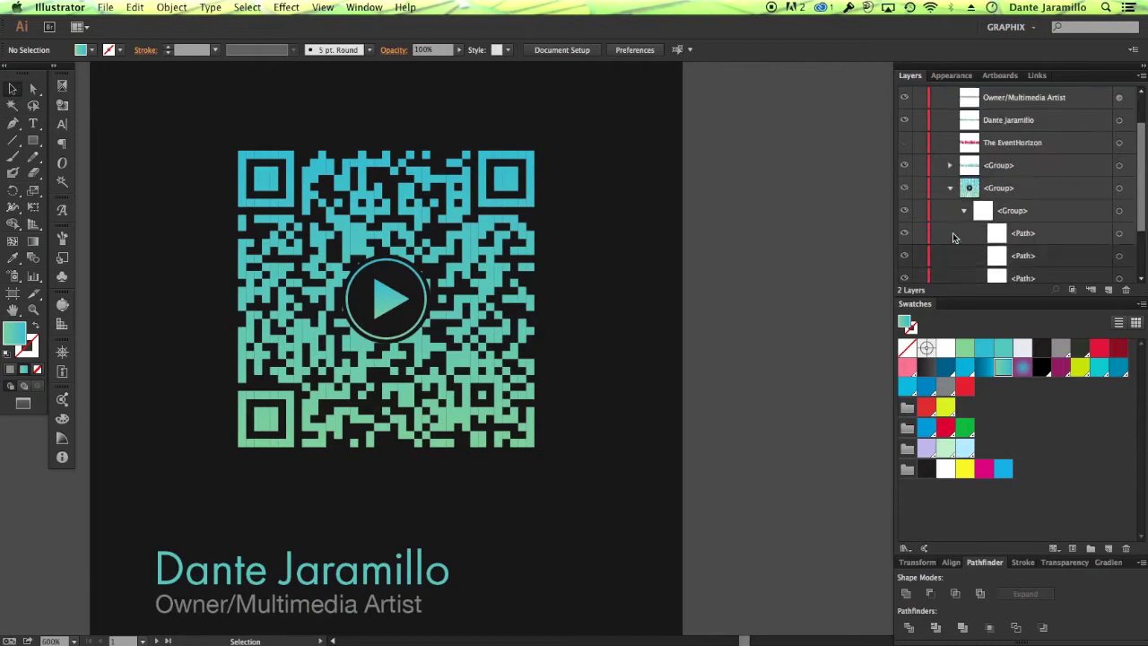
click(1121, 188)
key(super+shift+g)
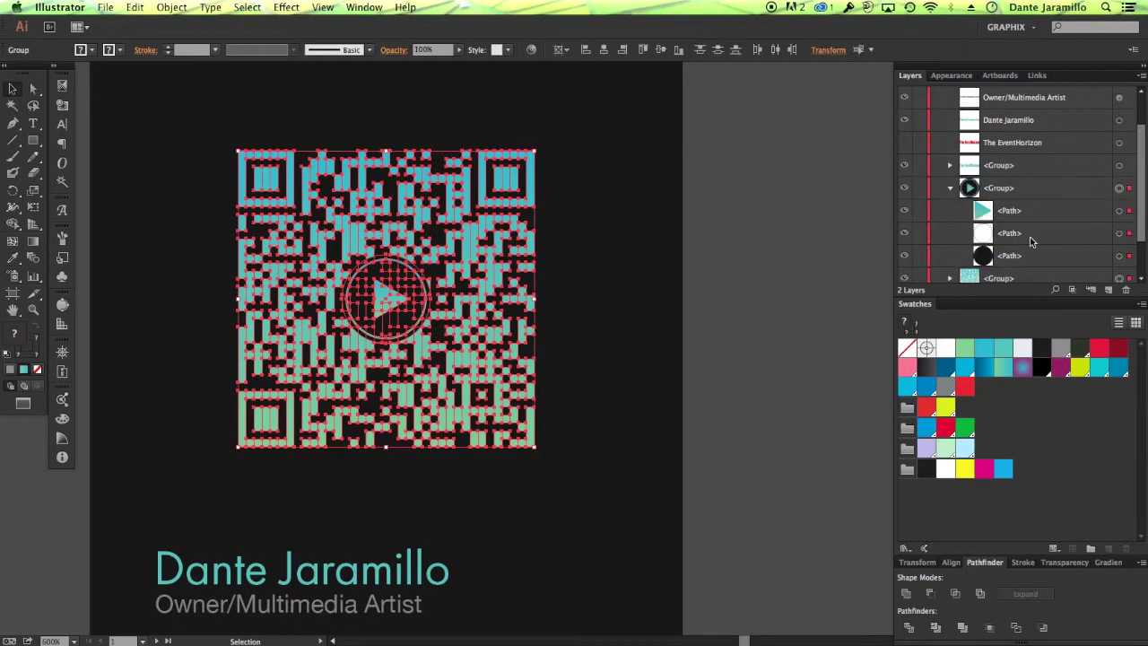
- Expand the play-button group in Layers to reveal its dark circle path
click(950, 188)
click(881, 230)
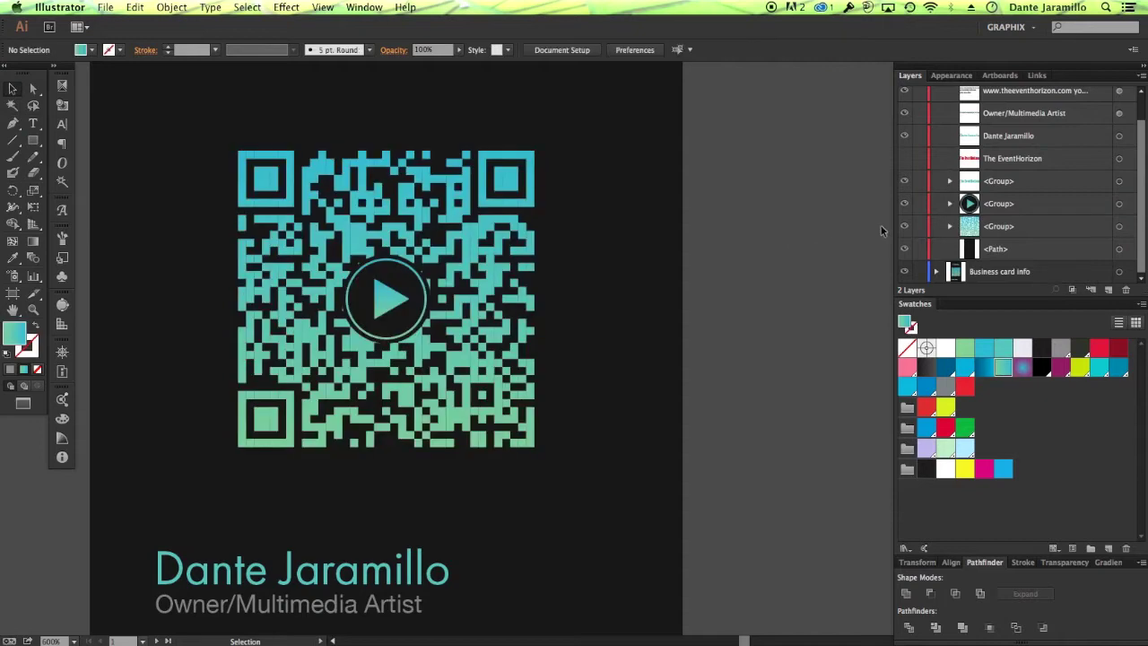
click(905, 228)
click(905, 228)
click(949, 204)
scroll(1031, 206, down, 3)
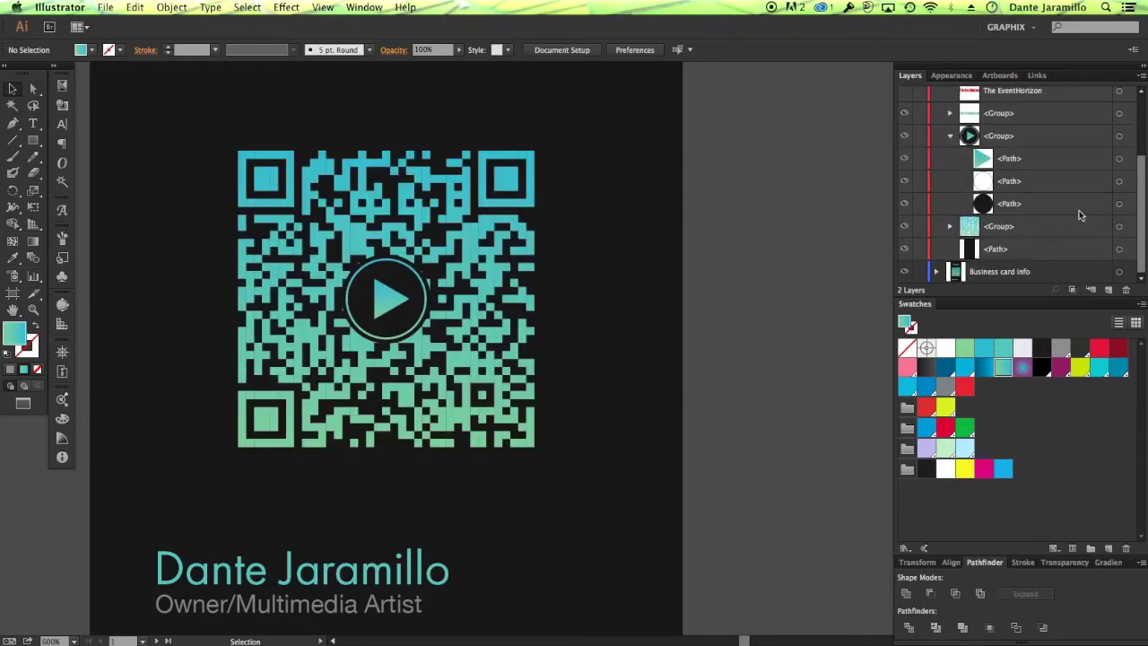
click(1120, 203)
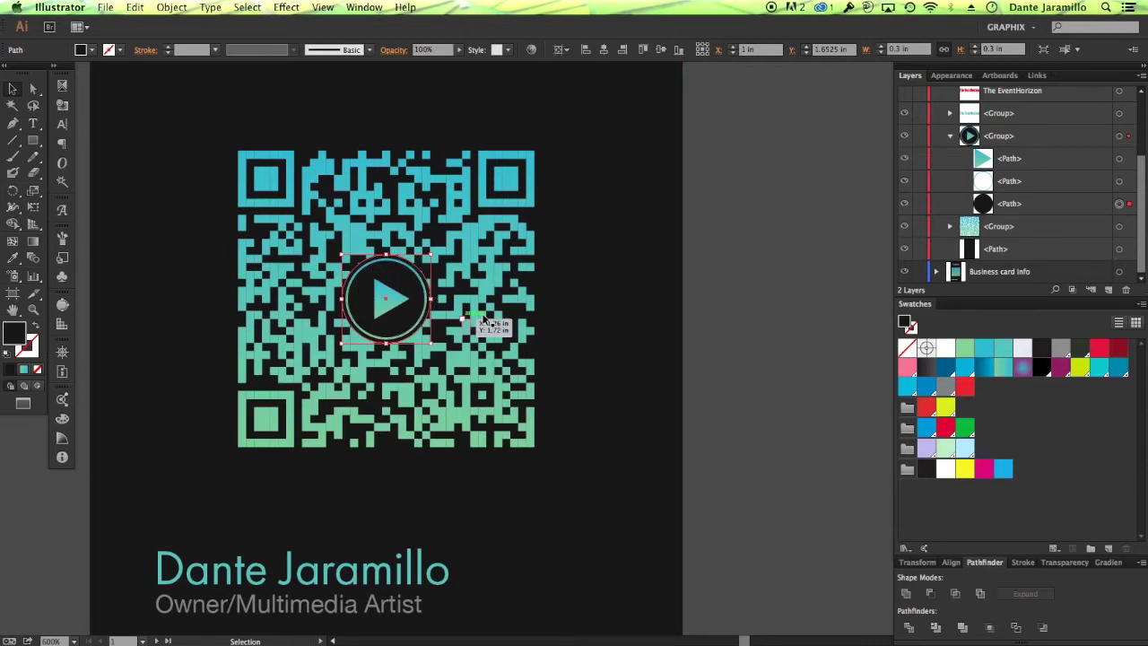
click(744, 276)
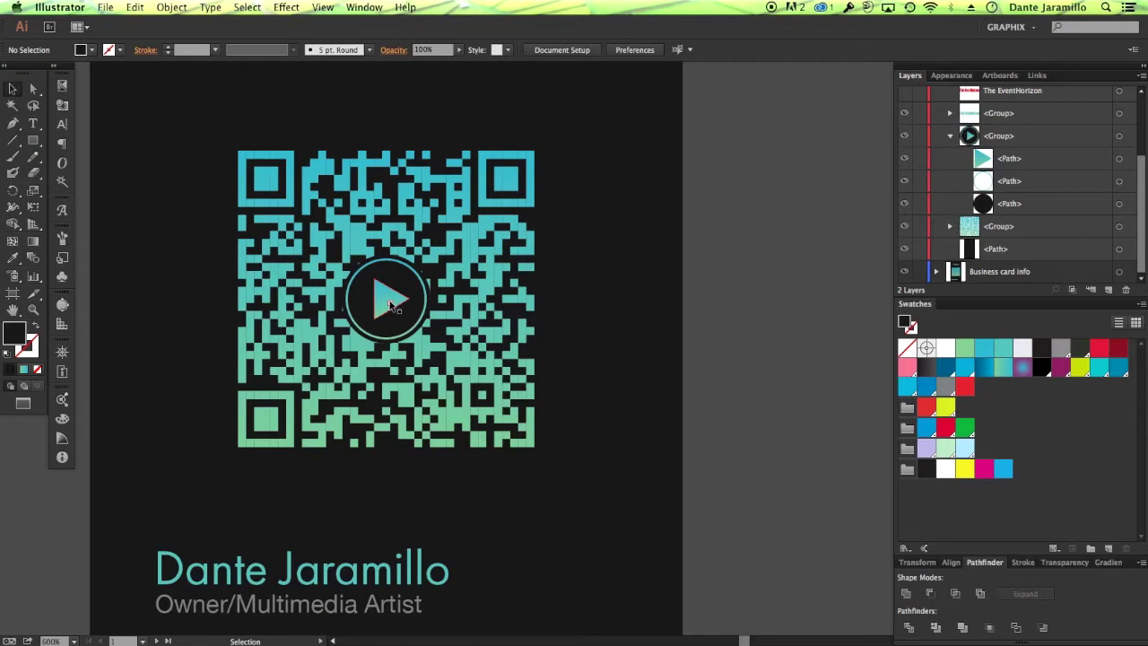
- Toggle the play-button logo's visibility off and on with the whole card fitted in view
scroll(488, 301, left, 3)
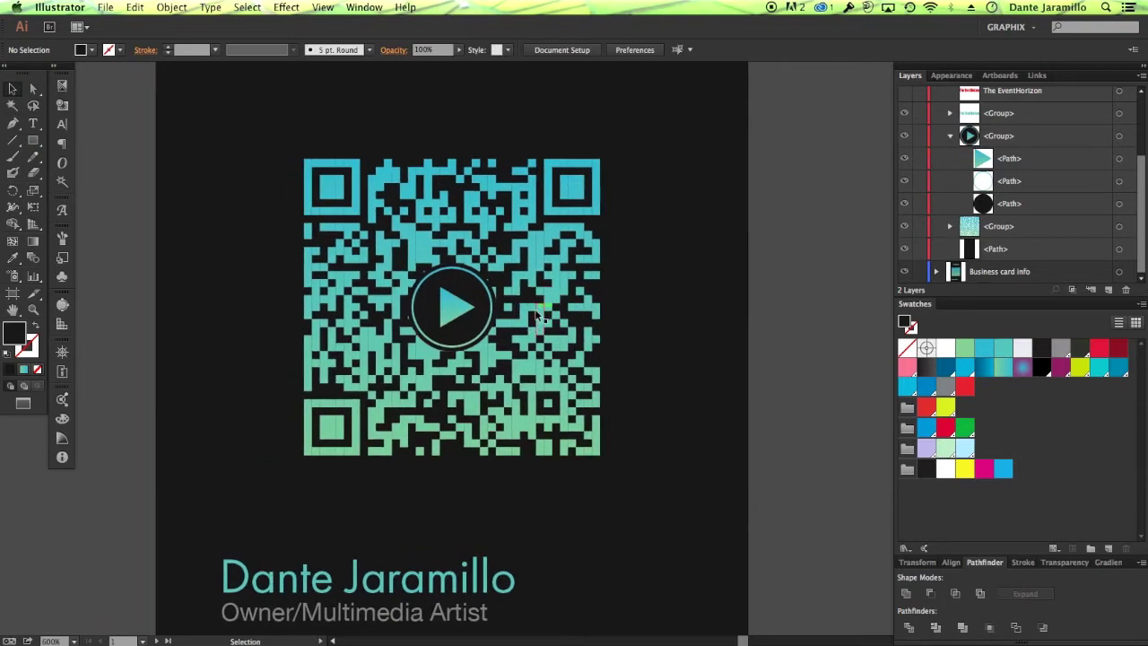
scroll(538, 314, up, 2)
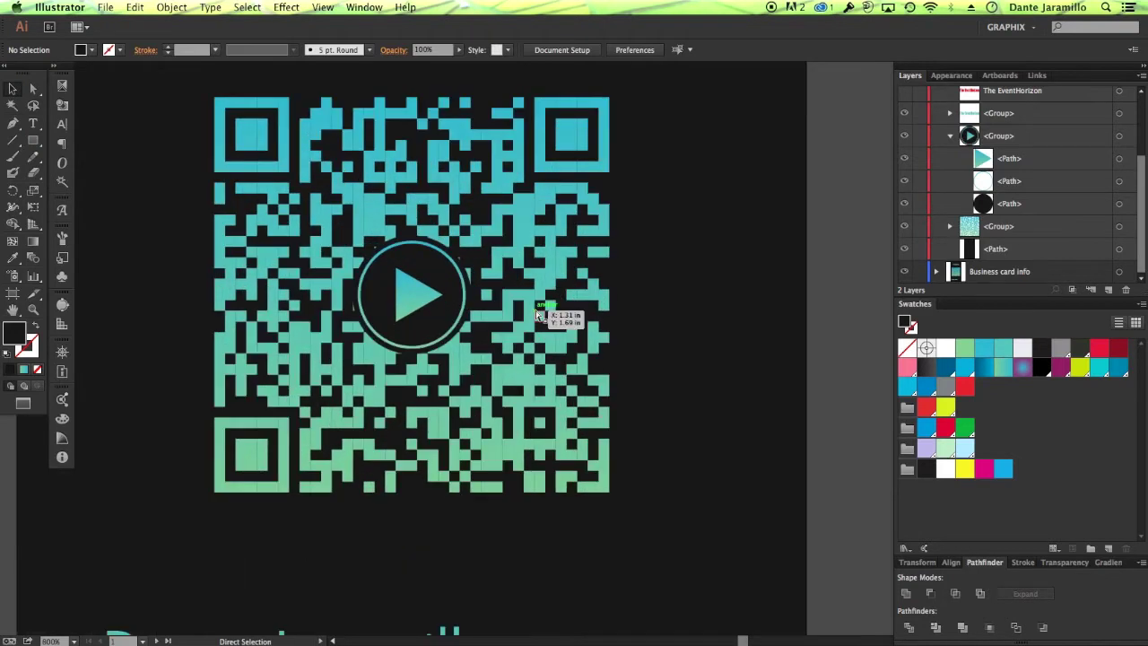
click(904, 136)
key(super+0)
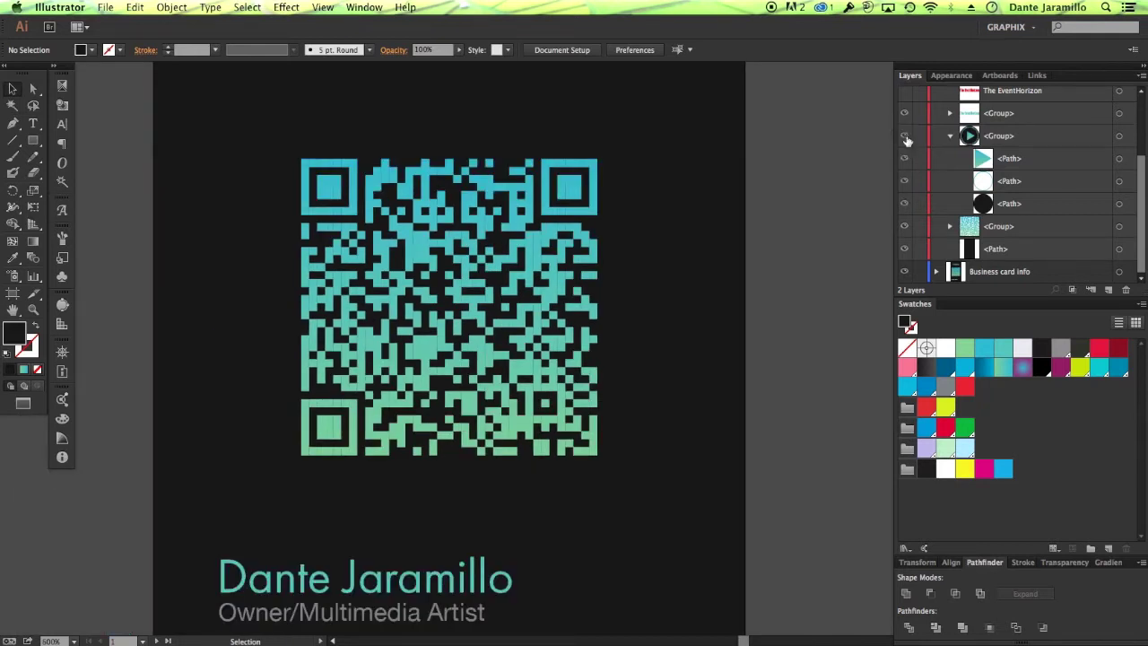
click(905, 136)
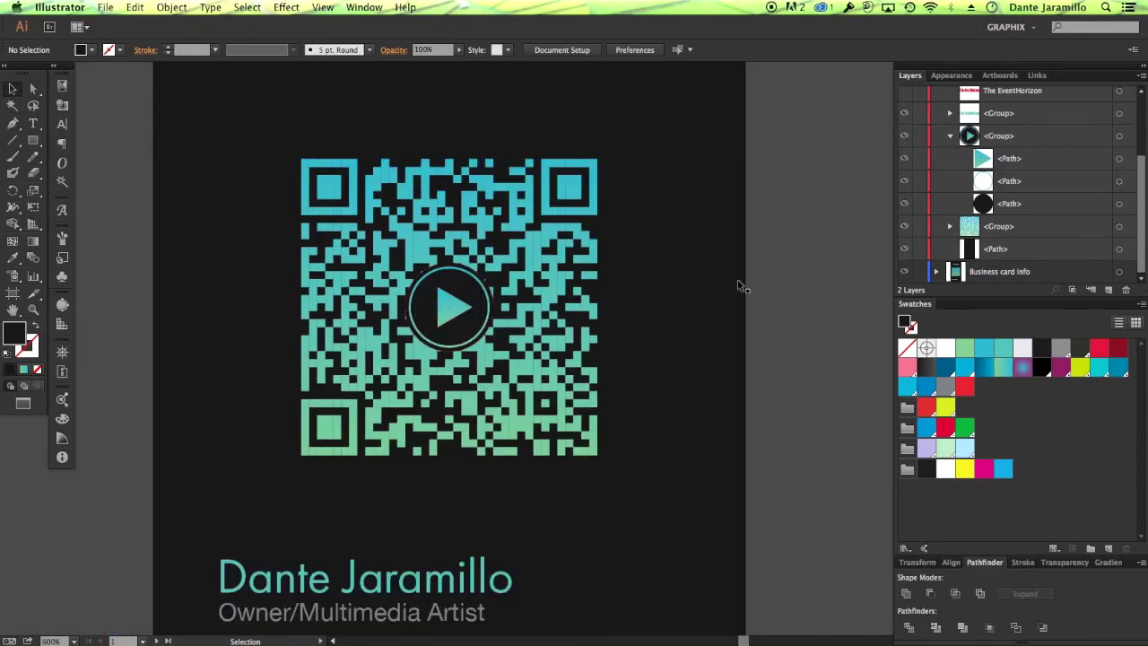
- Draw a star beside the QR code and give it the play triangle's teal gradient
click(34, 143)
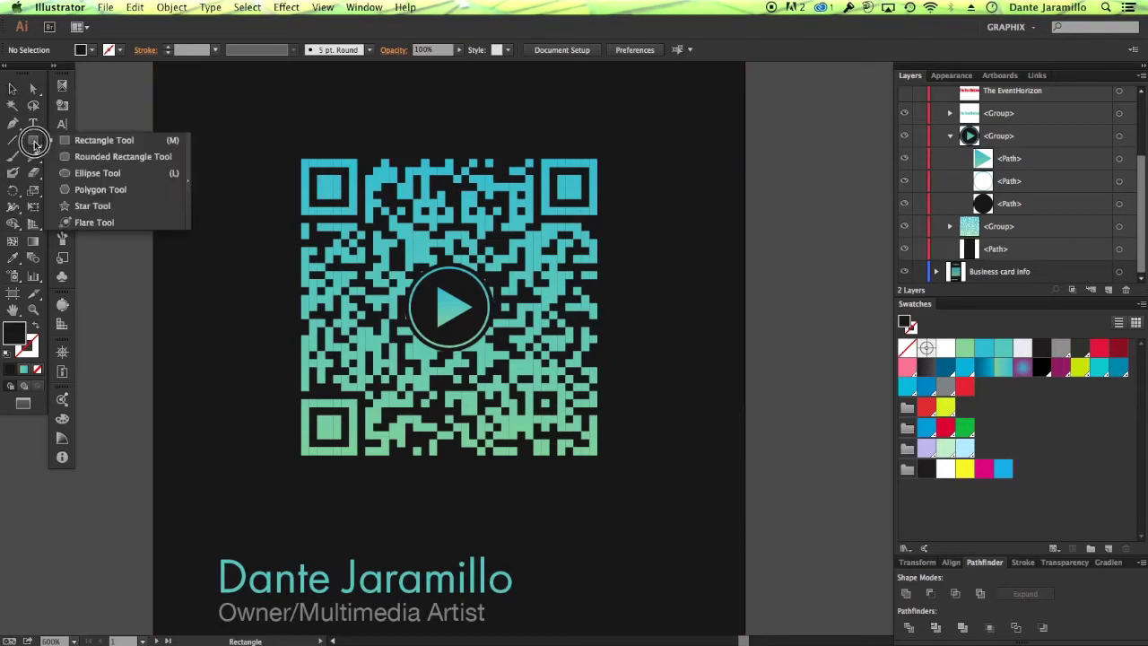
click(92, 205)
drag(693, 302, 728, 334)
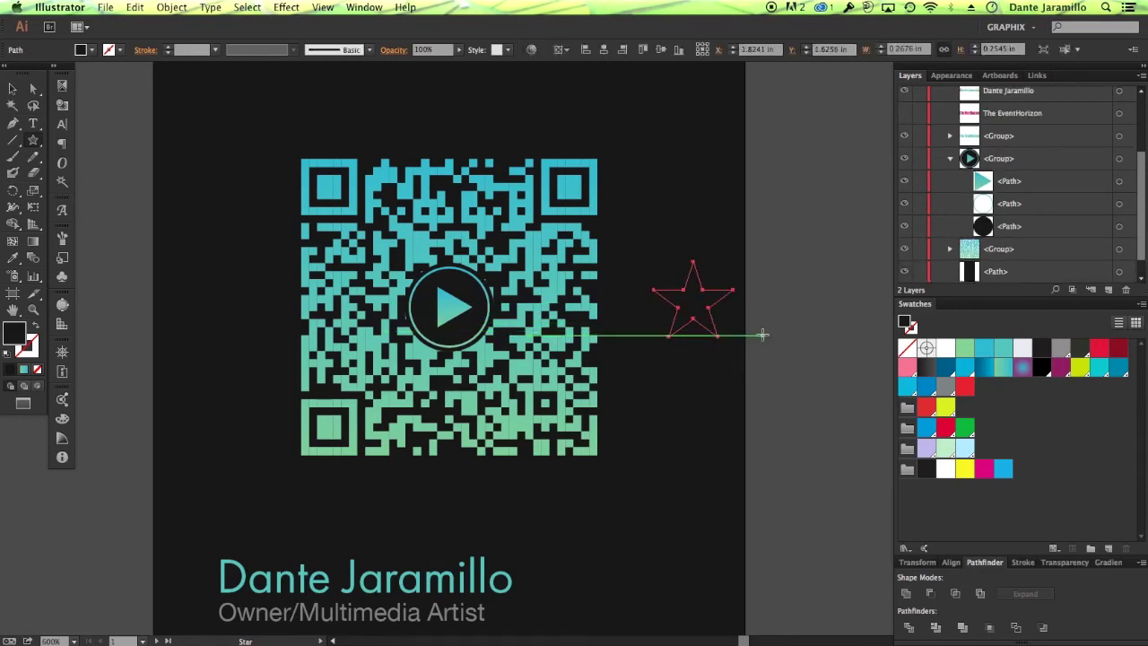
key(v)
key(i)
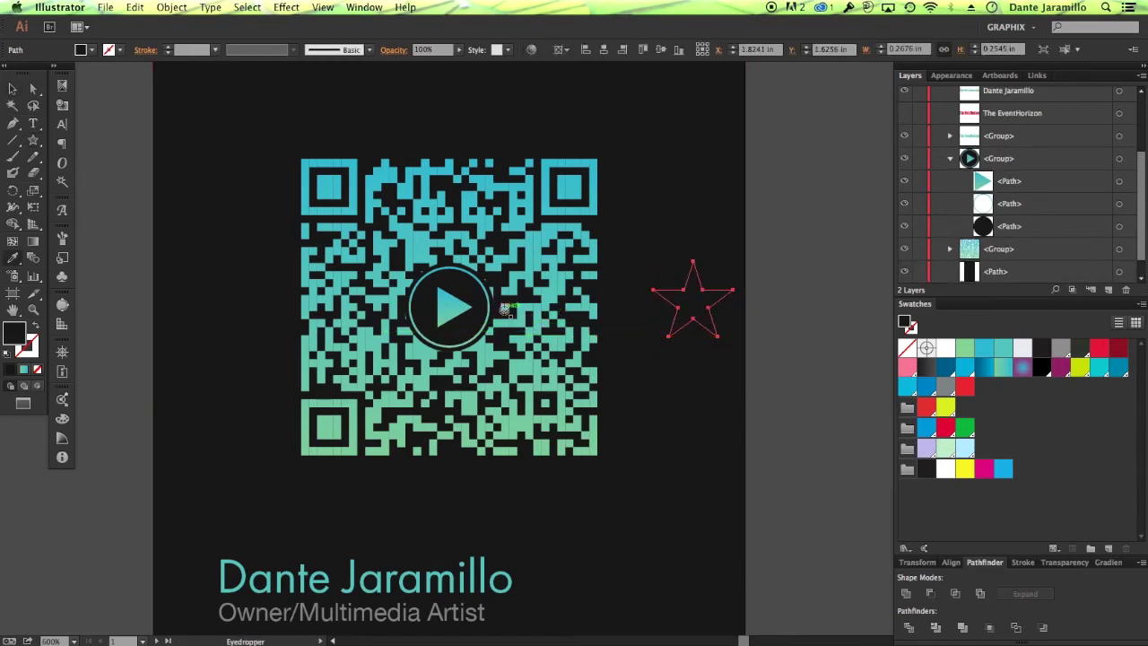
click(453, 307)
key(v)
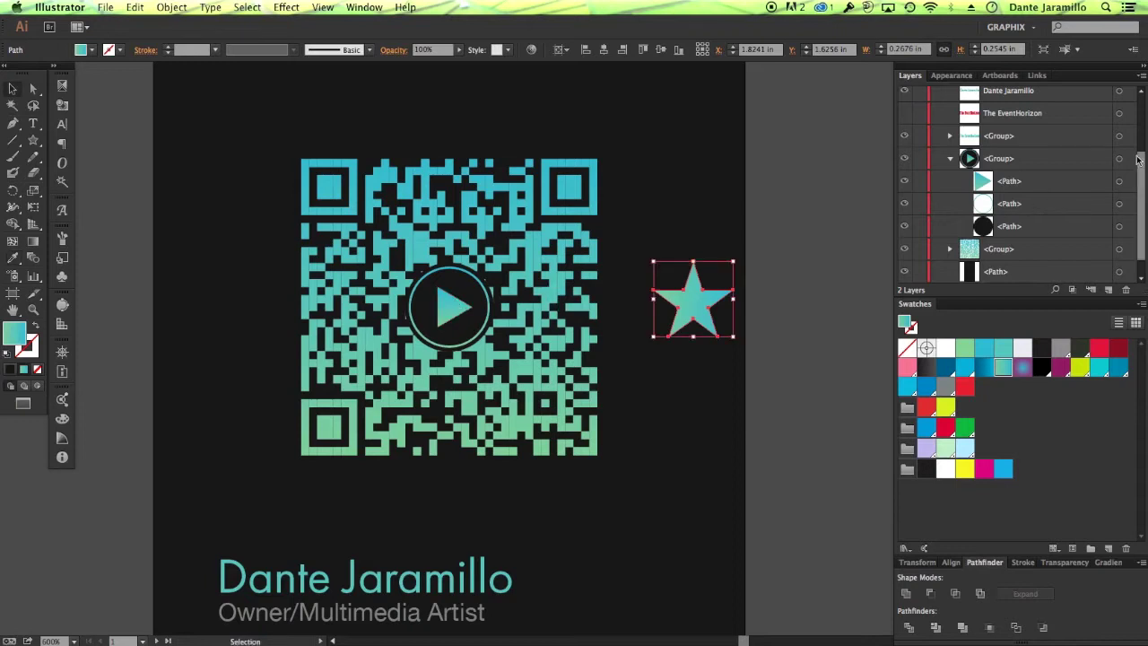
- Delete the play triangle path, checking the white ring and dark circle remain
click(1128, 181)
key(Delete)
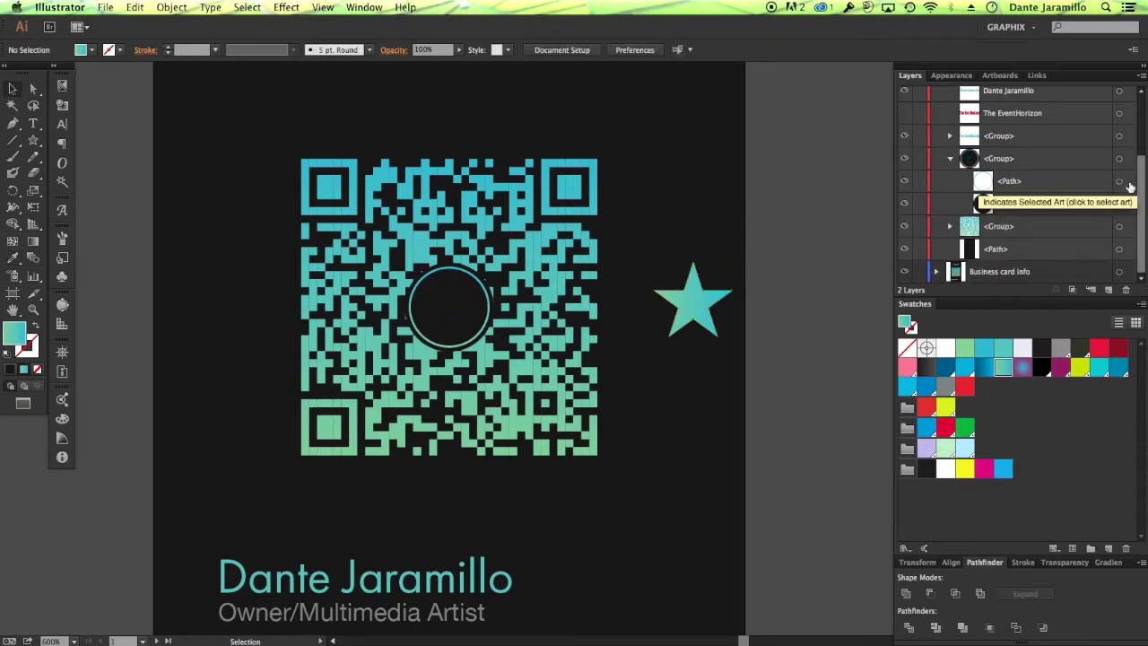
click(904, 180)
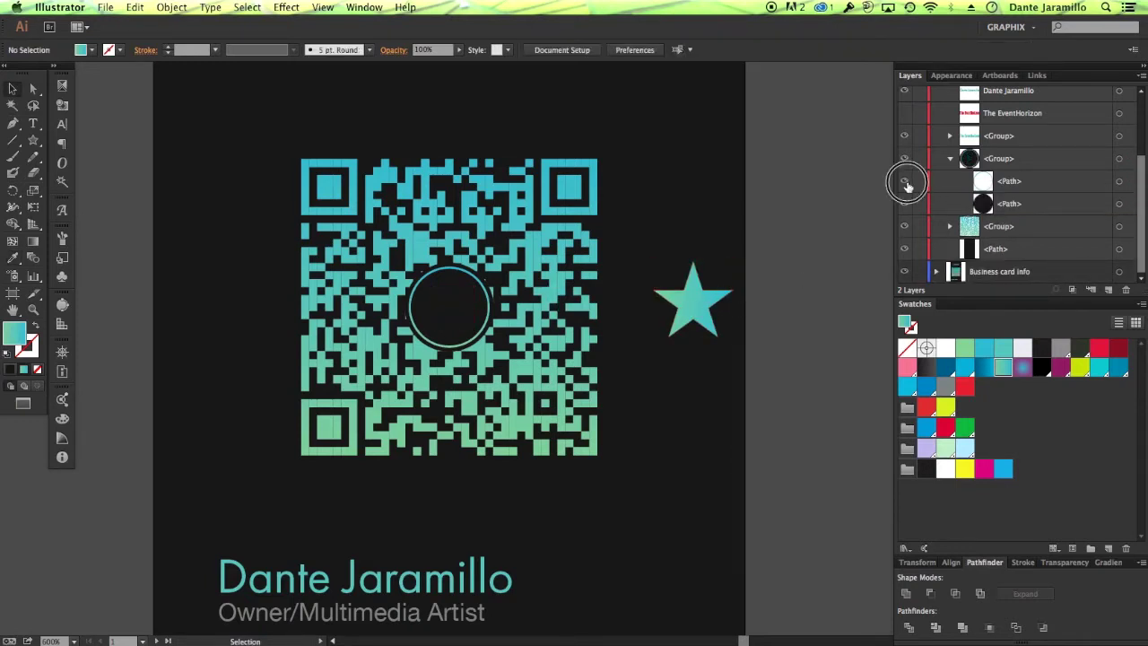
click(904, 203)
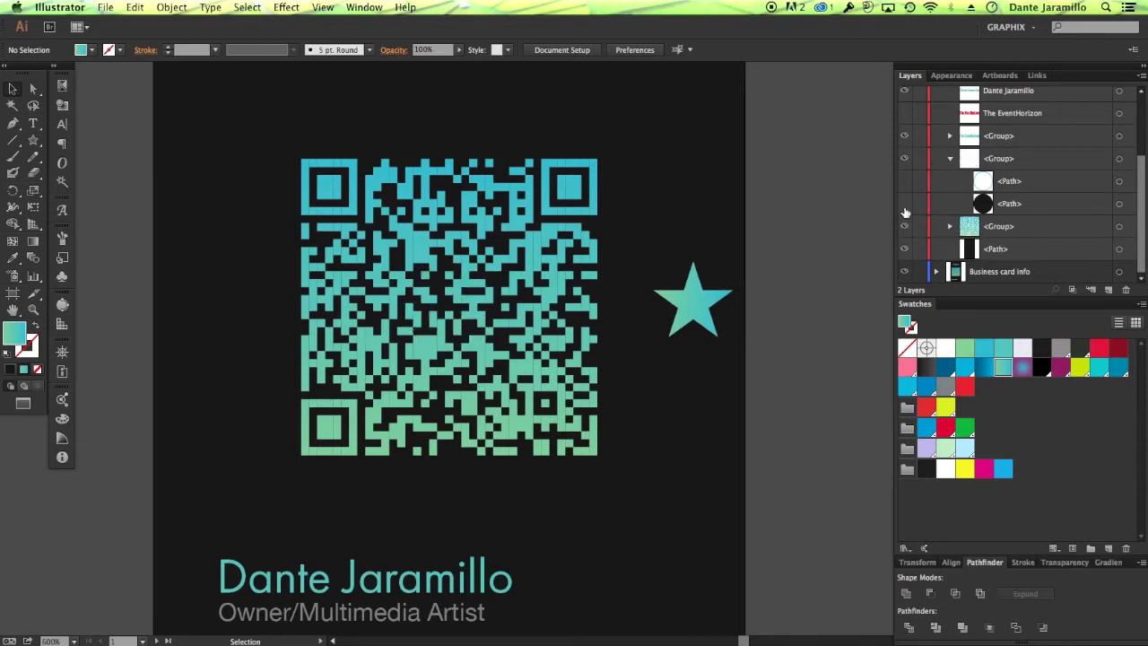
click(904, 204)
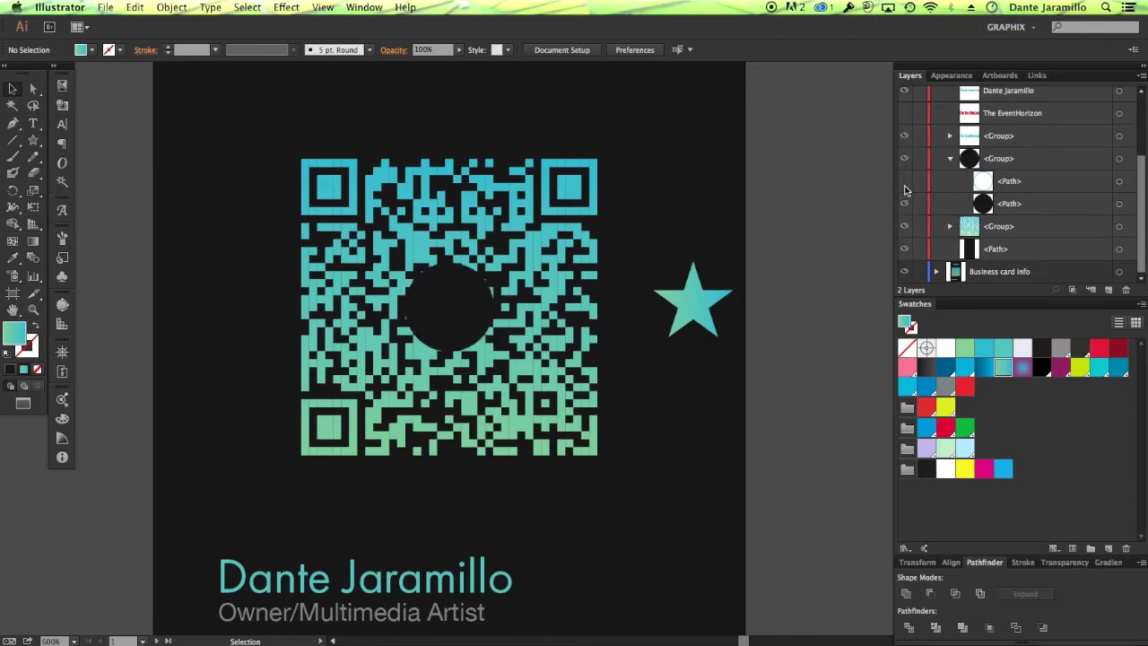
click(903, 182)
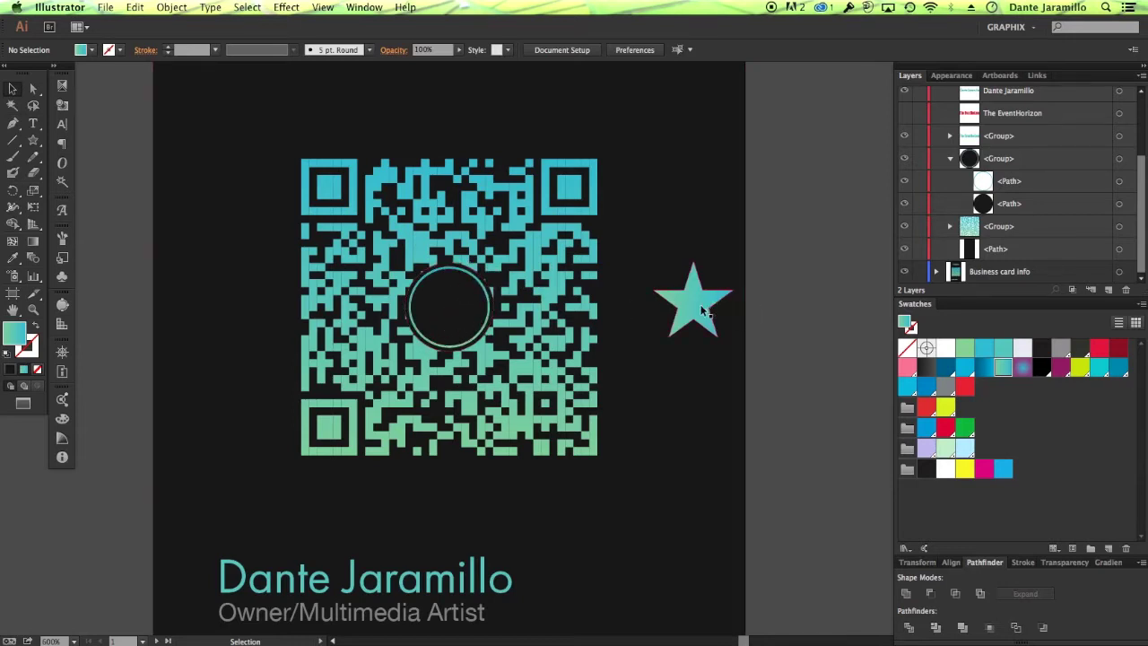
- Move the star onto the centre circle and select it with the white ring for aligning
drag(703, 307, 449, 283)
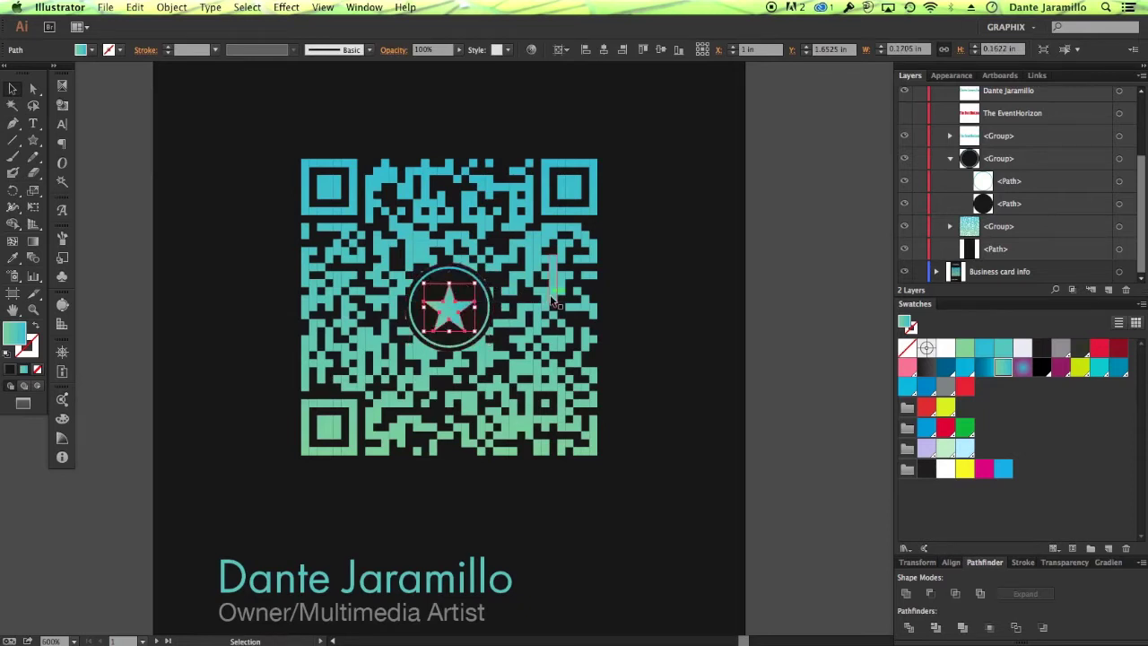
click(1119, 180)
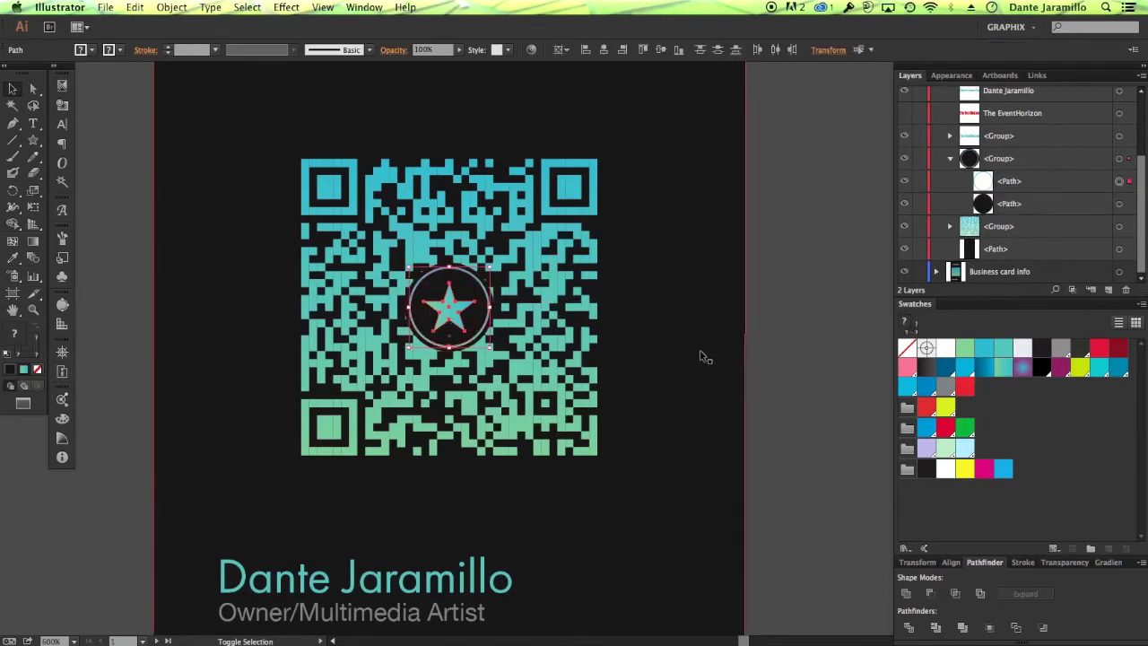
click(950, 562)
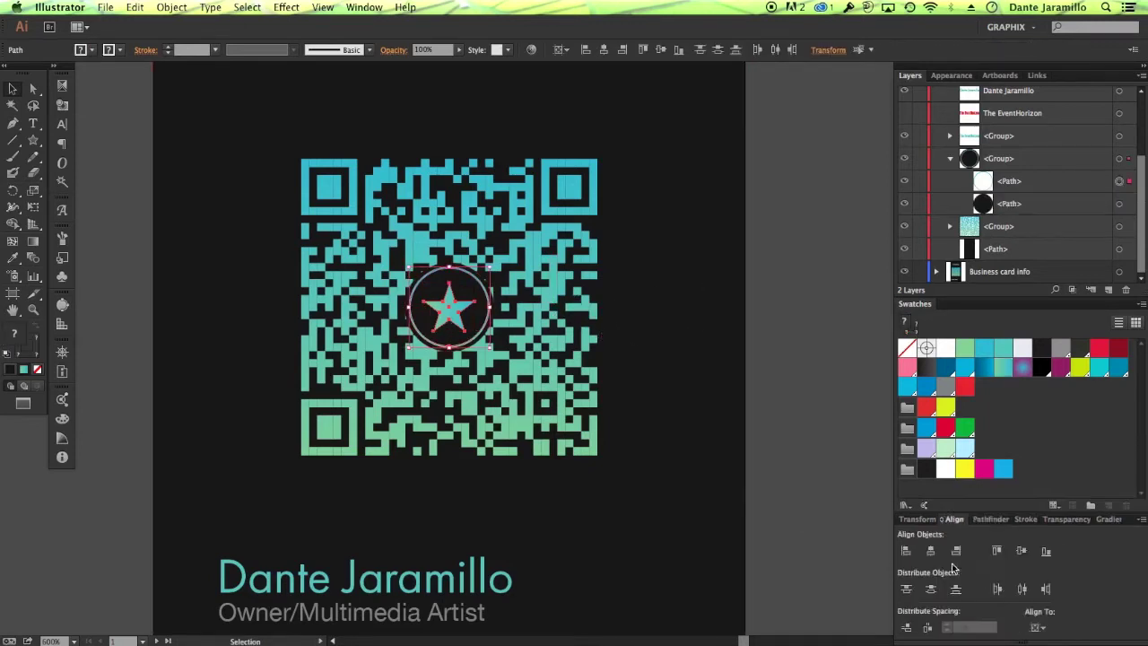
click(1142, 519)
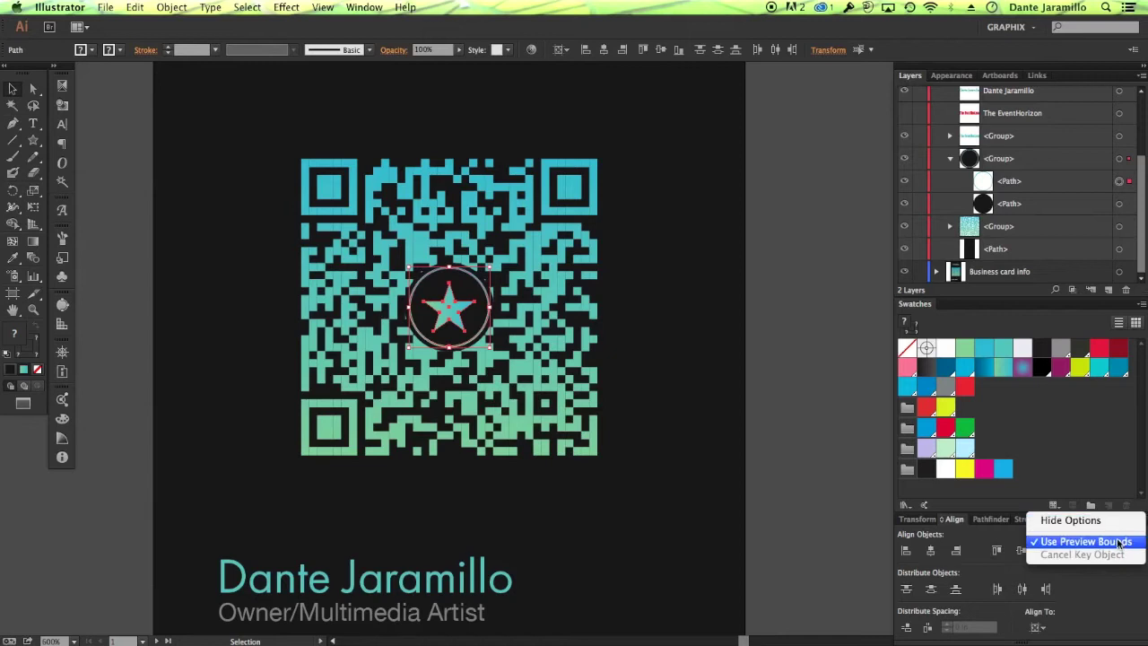
- Turn off preview bounds and show the full Align panel options
click(1137, 541)
click(1142, 521)
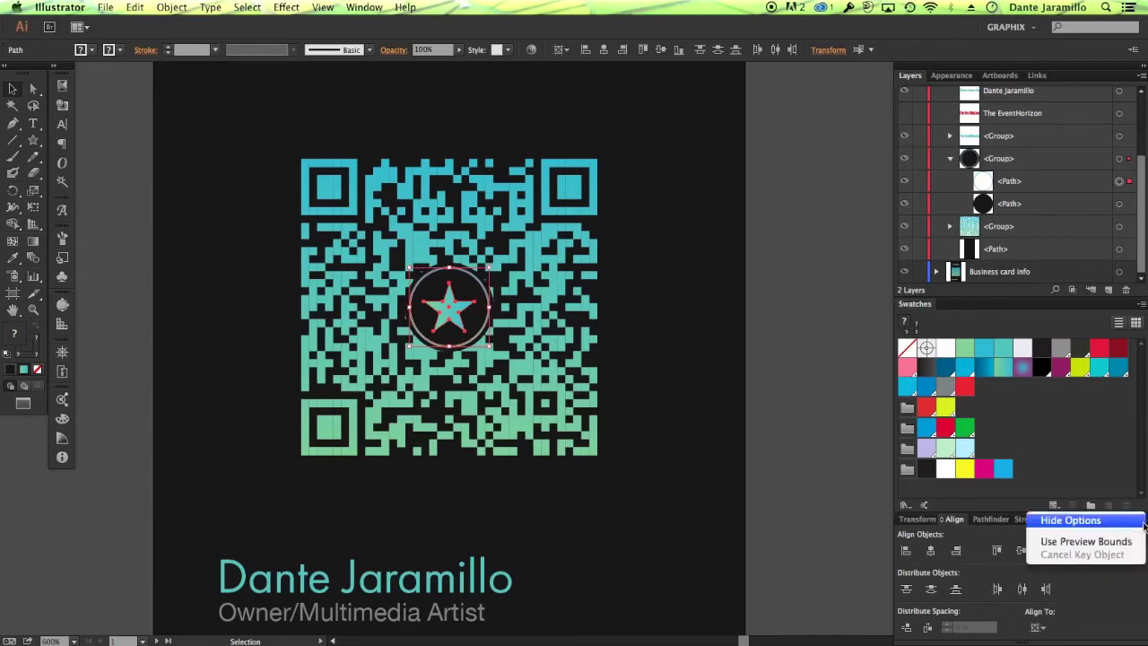
click(1137, 527)
click(1141, 557)
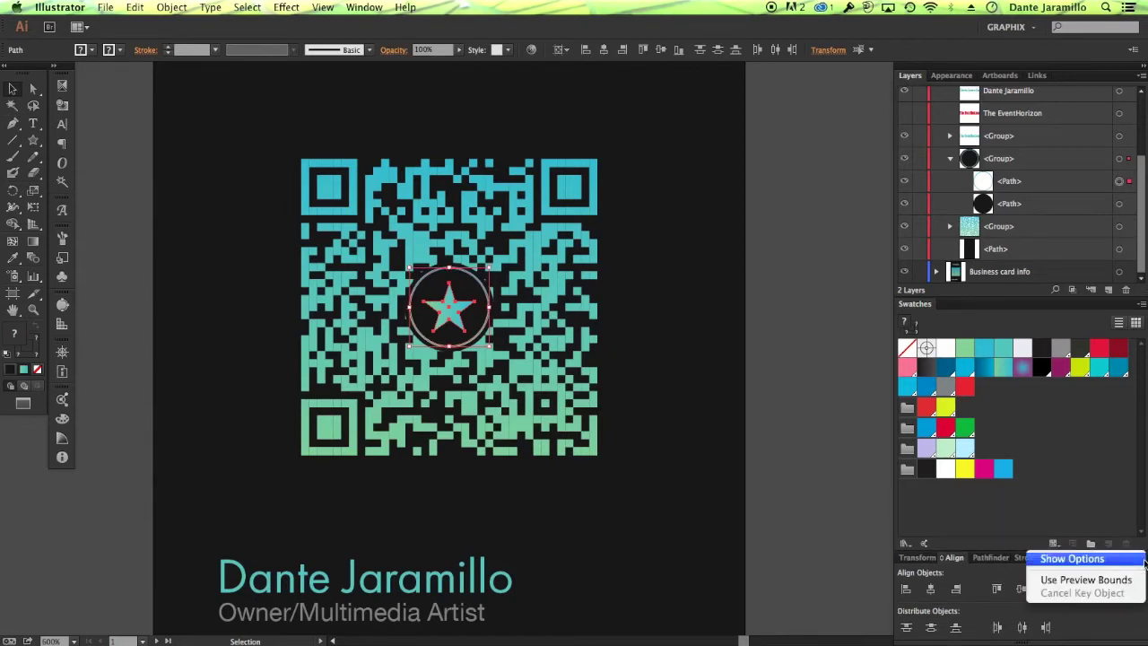
click(1118, 560)
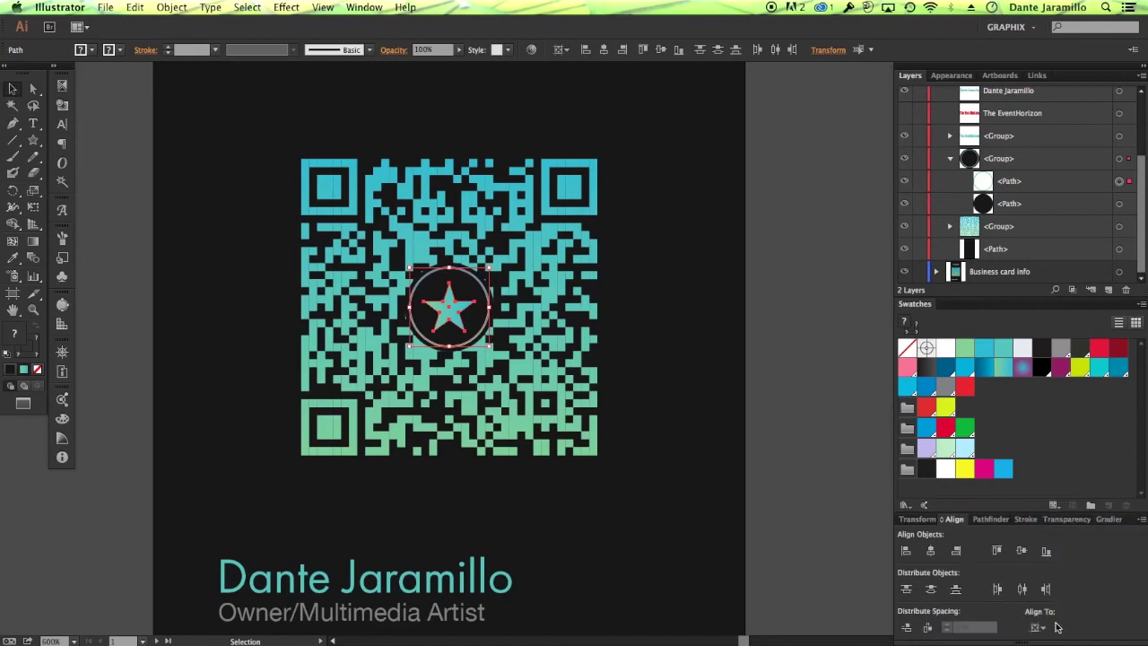
click(1141, 519)
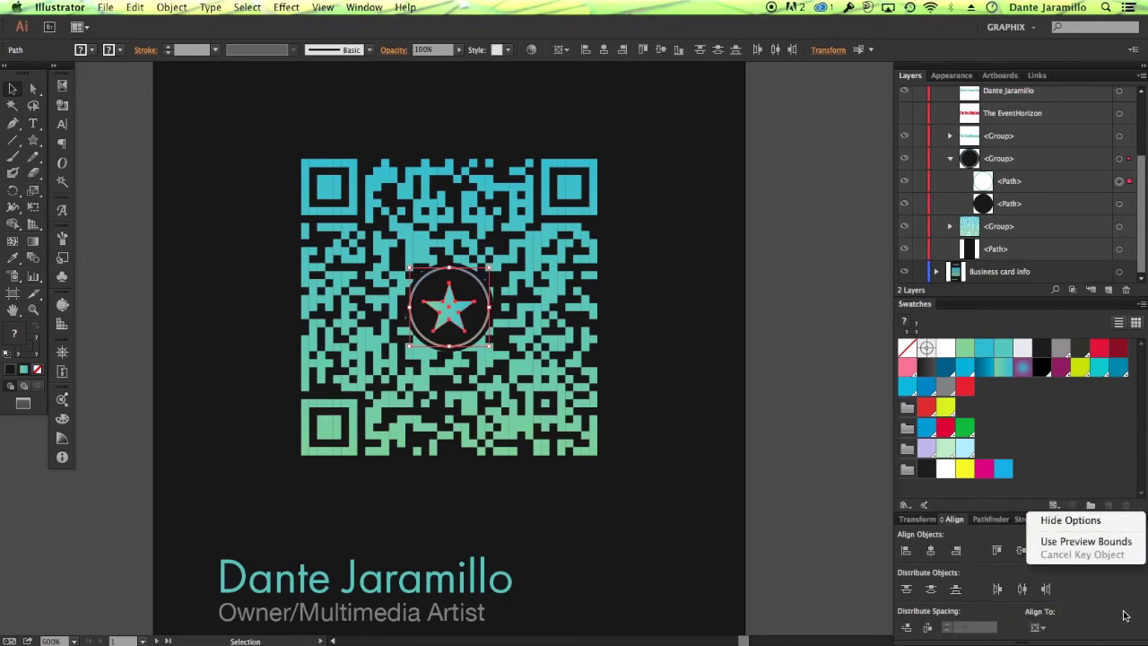
key(Escape)
- Align the star to the circle as key object, centred horizontally and vertically, then deselect
click(1038, 627)
click(1067, 601)
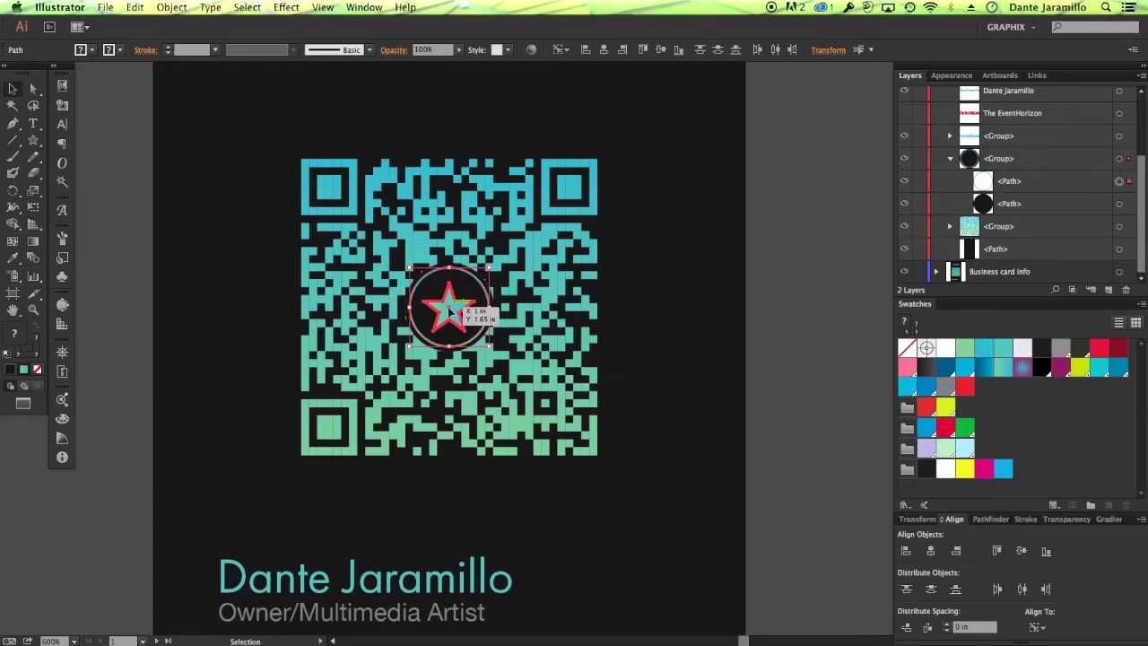
click(467, 275)
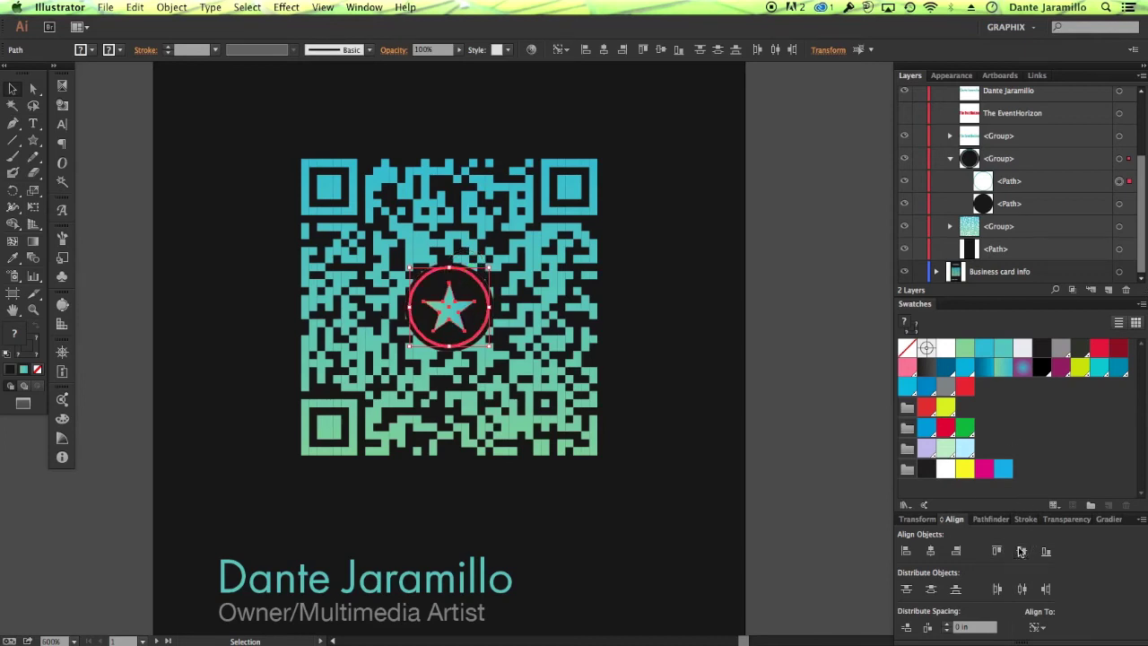
click(931, 551)
click(802, 476)
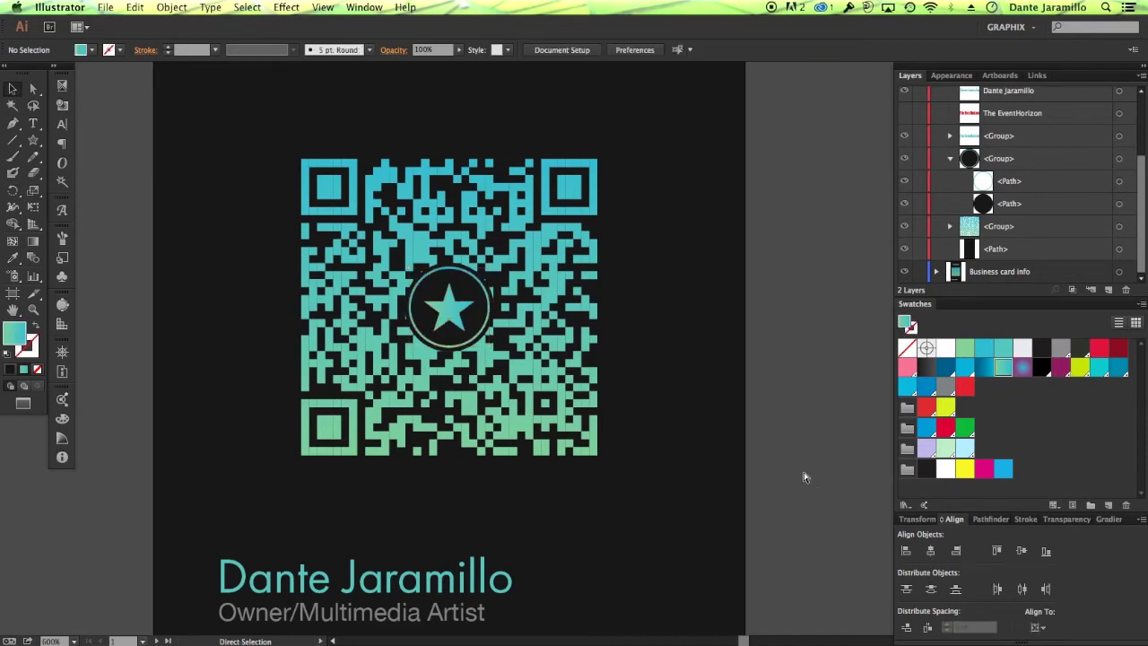
key(super+minus)
key(super+minus)
- Zoom out and pan to frame the whole first card, then zoom slightly back in
click(766, 437)
drag(766, 438, 739, 449)
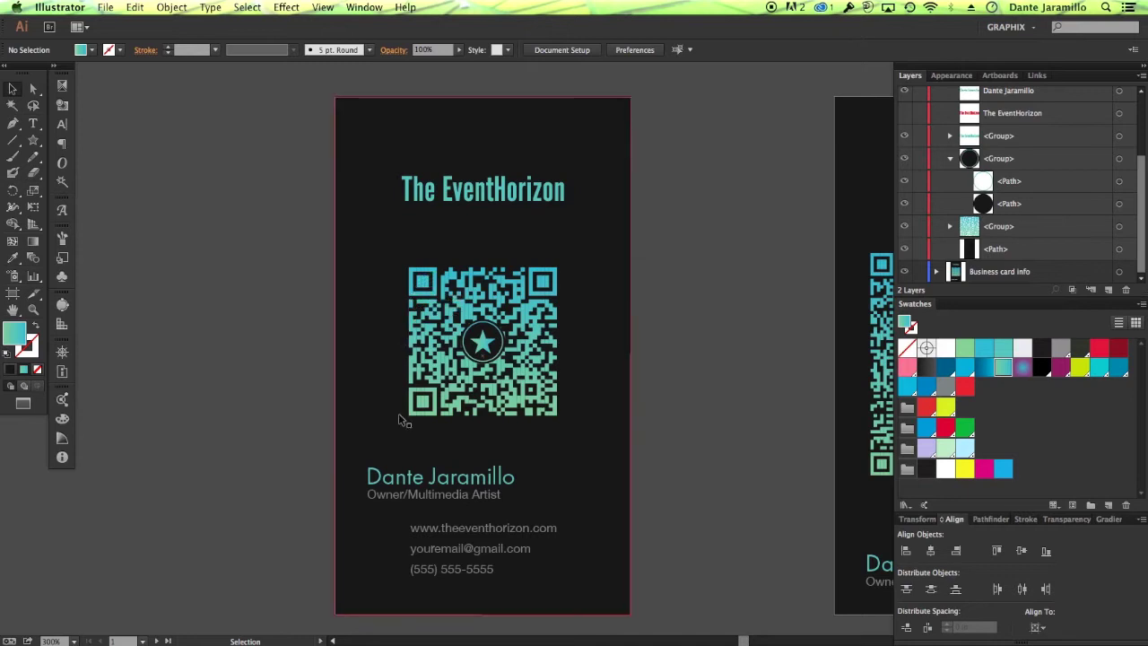
key(super+equal)
key(super+equal)
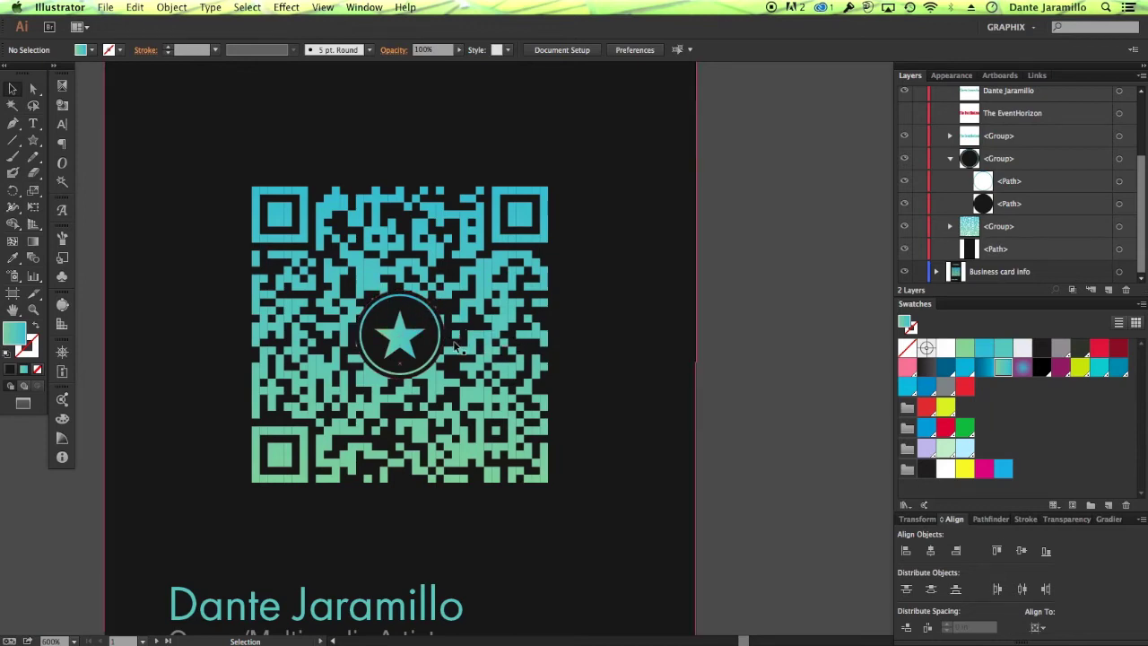
key(super+minus)
key(super+minus)
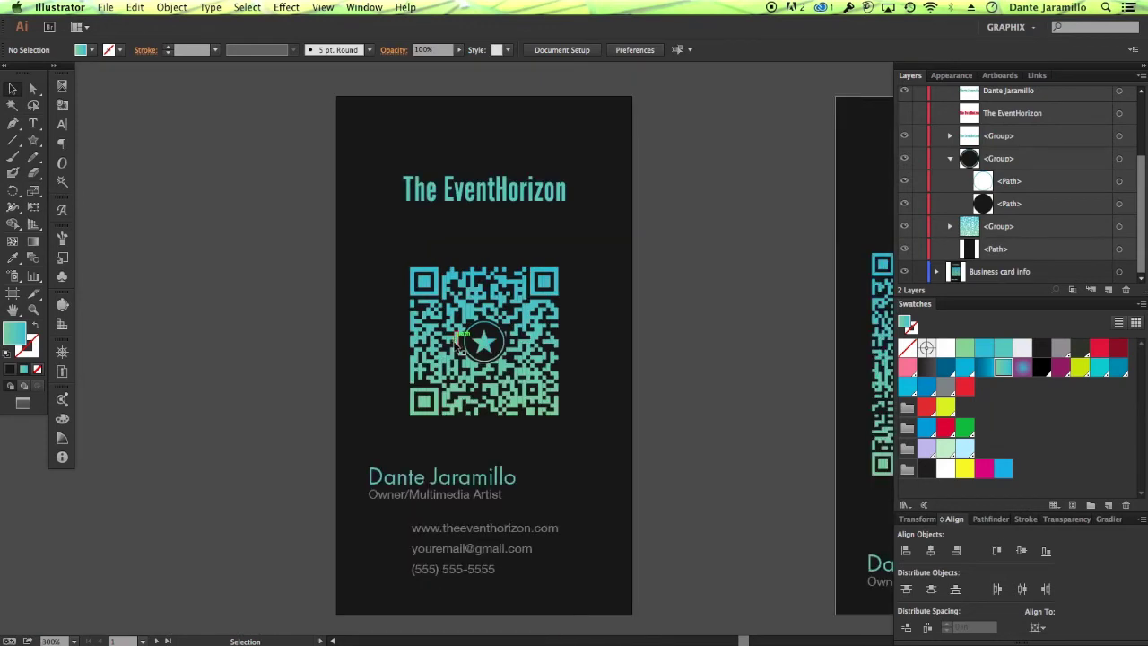
key(super+plus)
- Check the QR code group and star-and-circle logo group in Layers, deselect, and zoom out to 300%
click(1120, 227)
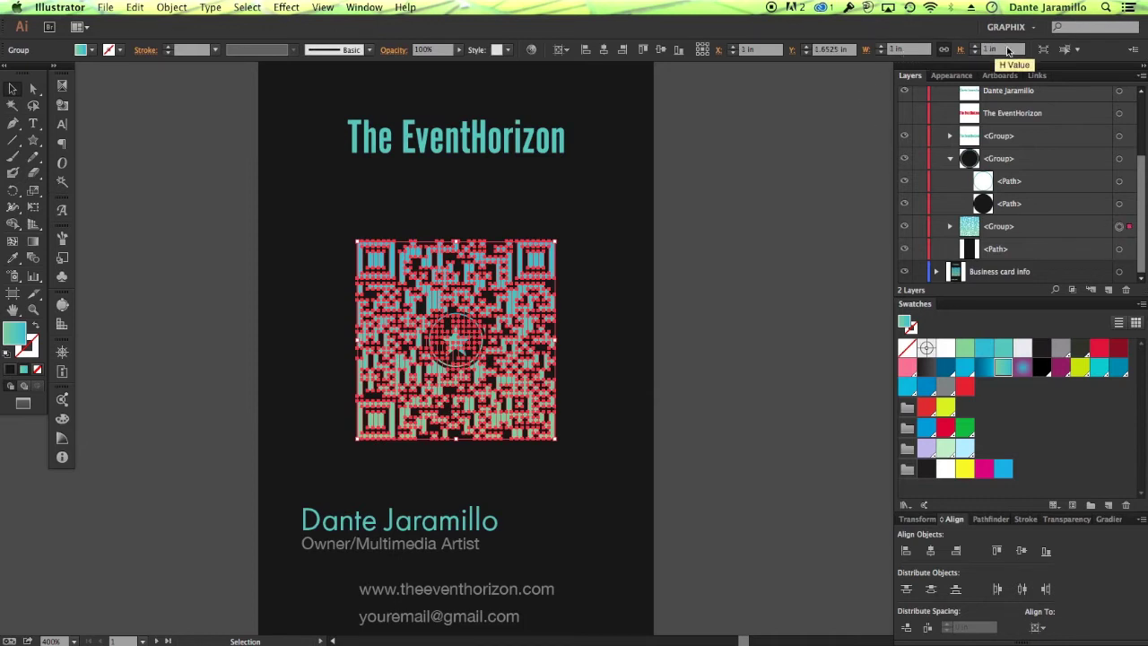
click(799, 251)
click(1119, 159)
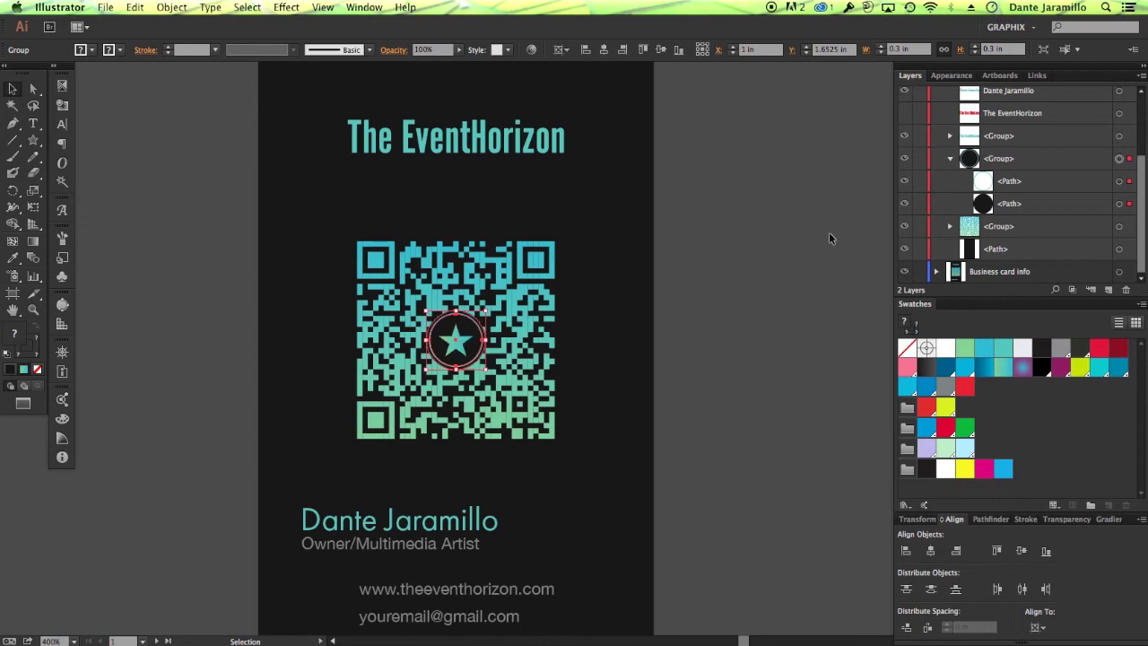
click(756, 273)
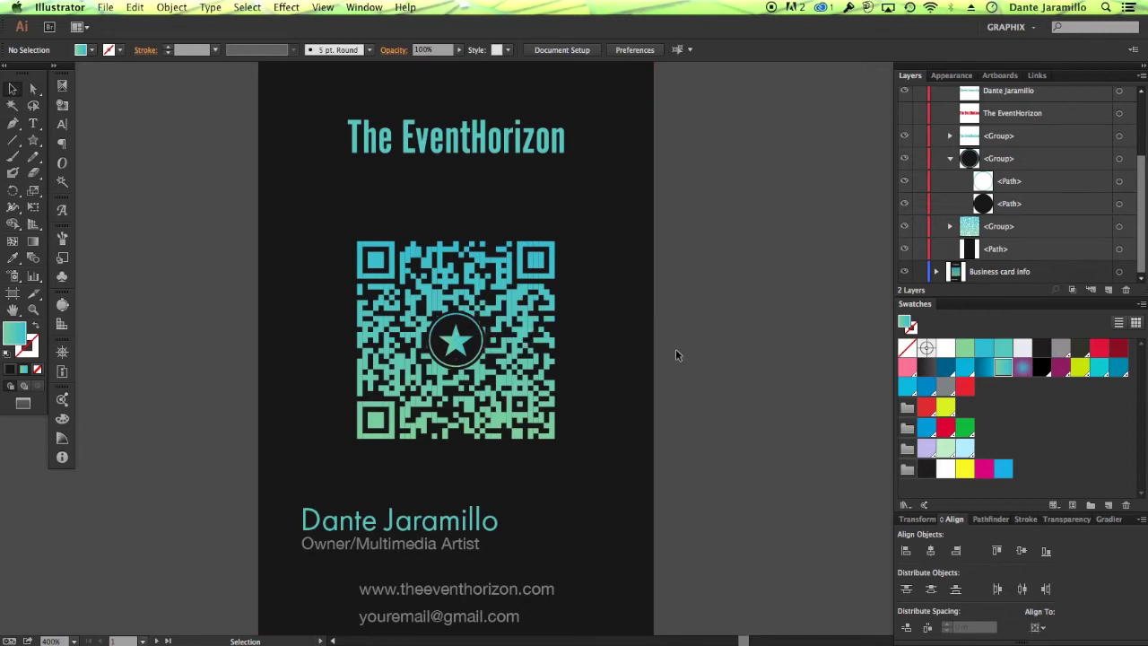
key(super+minus)
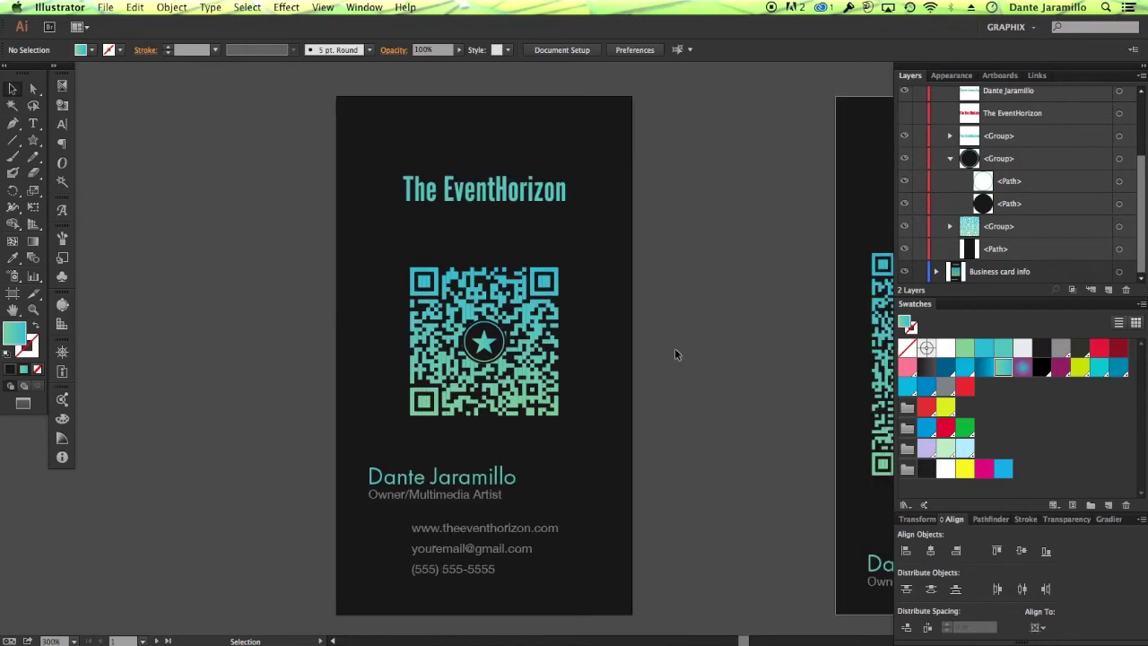
- Scroll to the second card, select then deselect its logo-free QR group, and zoom out to 200%
scroll(675, 348, right, 10)
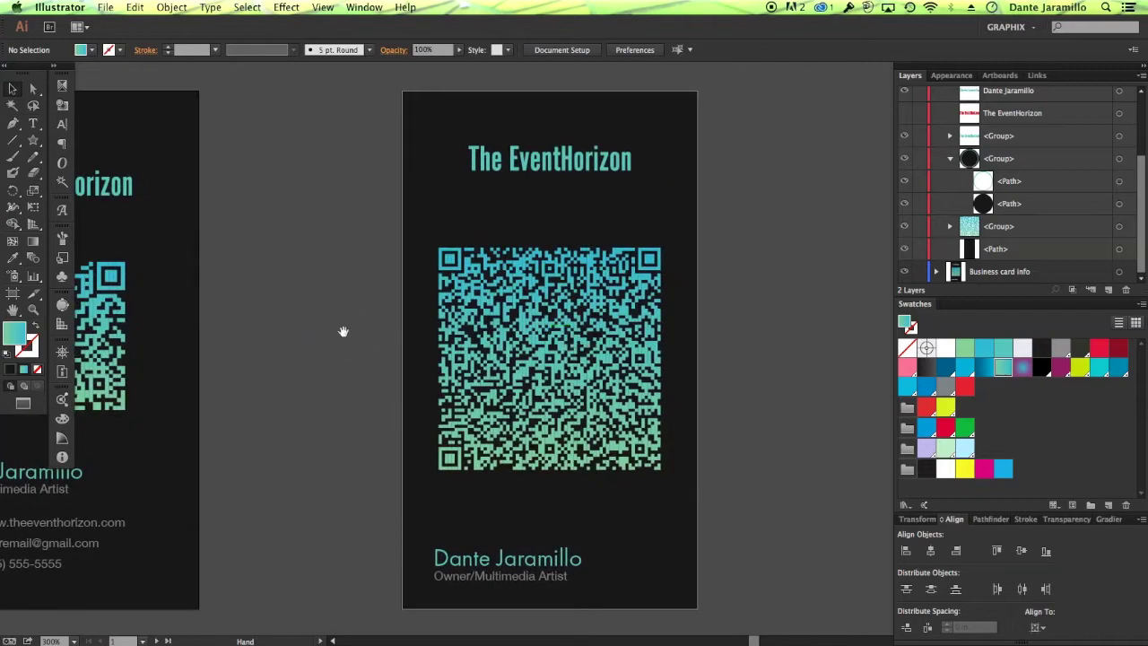
click(549, 363)
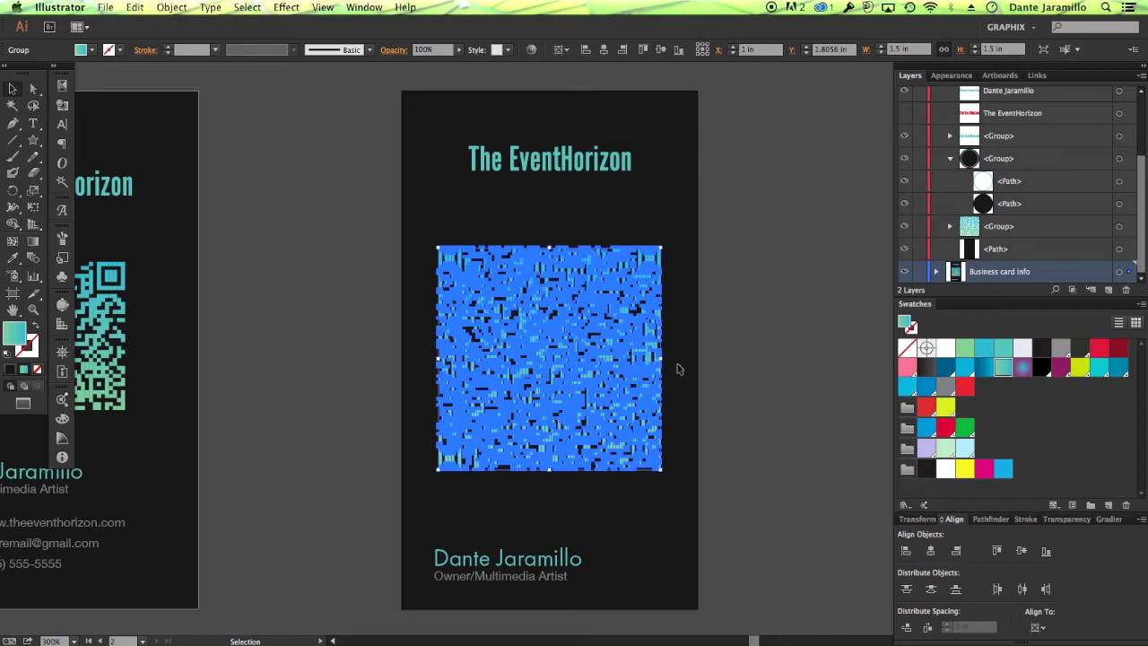
click(734, 354)
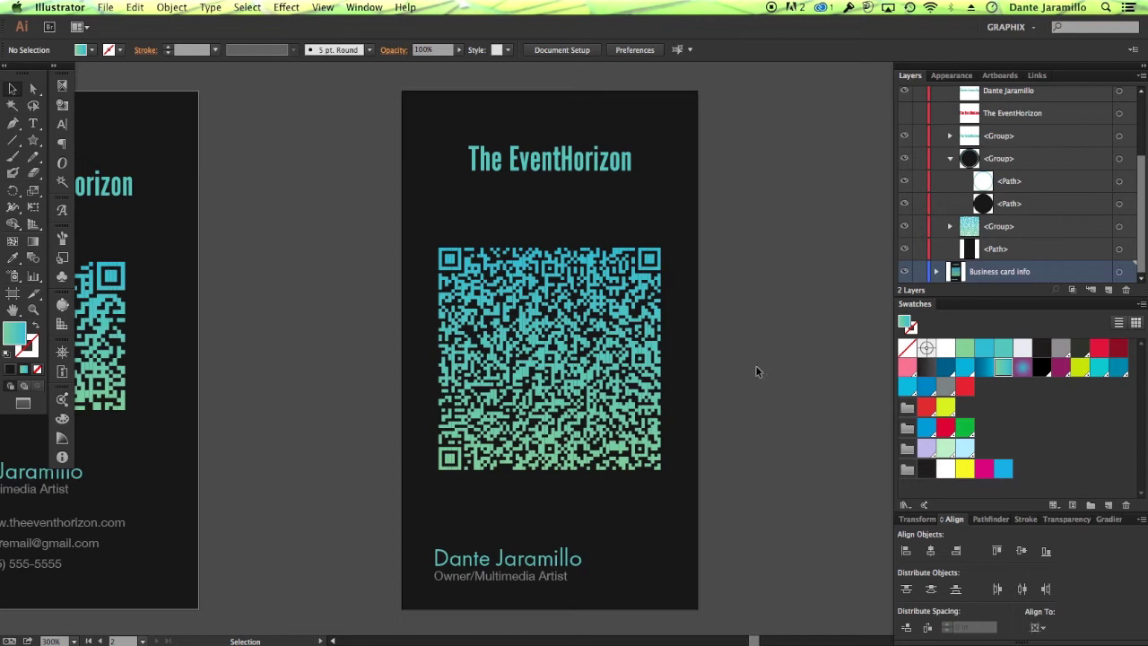
key(super+minus)
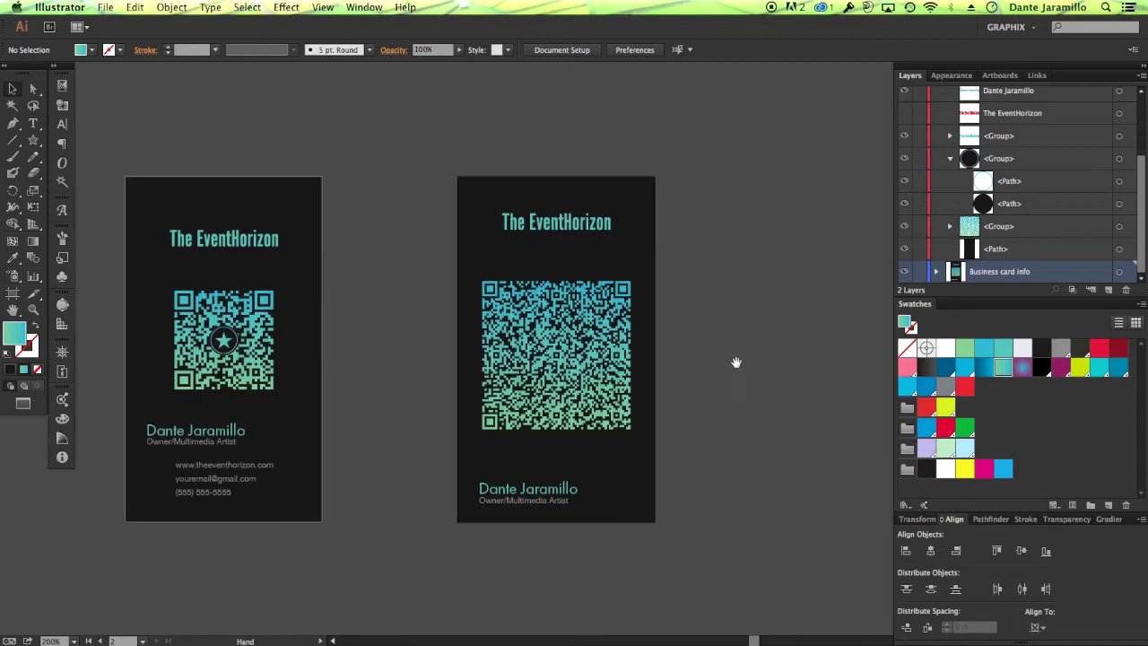
- Zoom in to 400% and pan to frame the first card's star-centred QR code
drag(725, 361, 786, 333)
scroll(457, 318, left, 3)
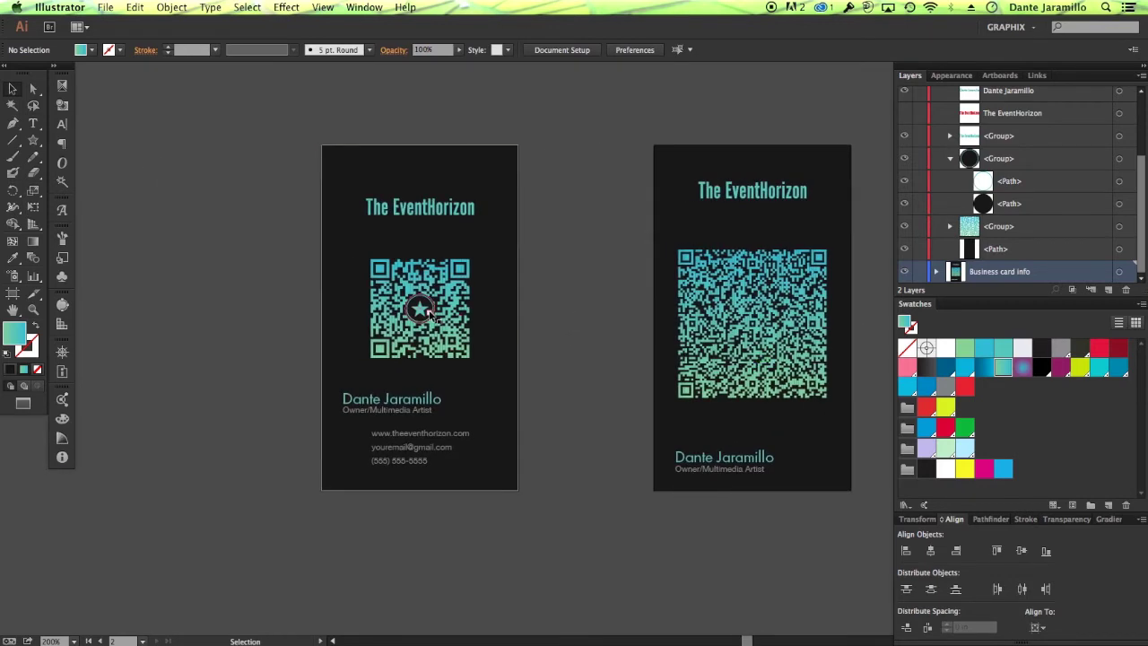
key(super+plus)
key(super+plus)
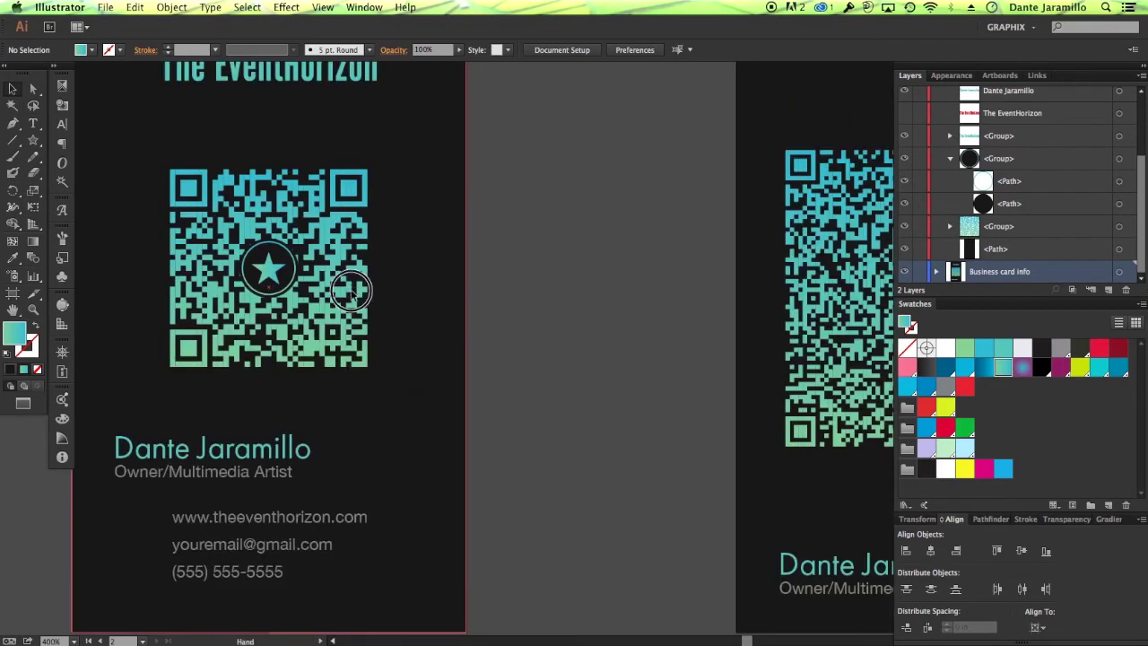
drag(351, 285, 568, 366)
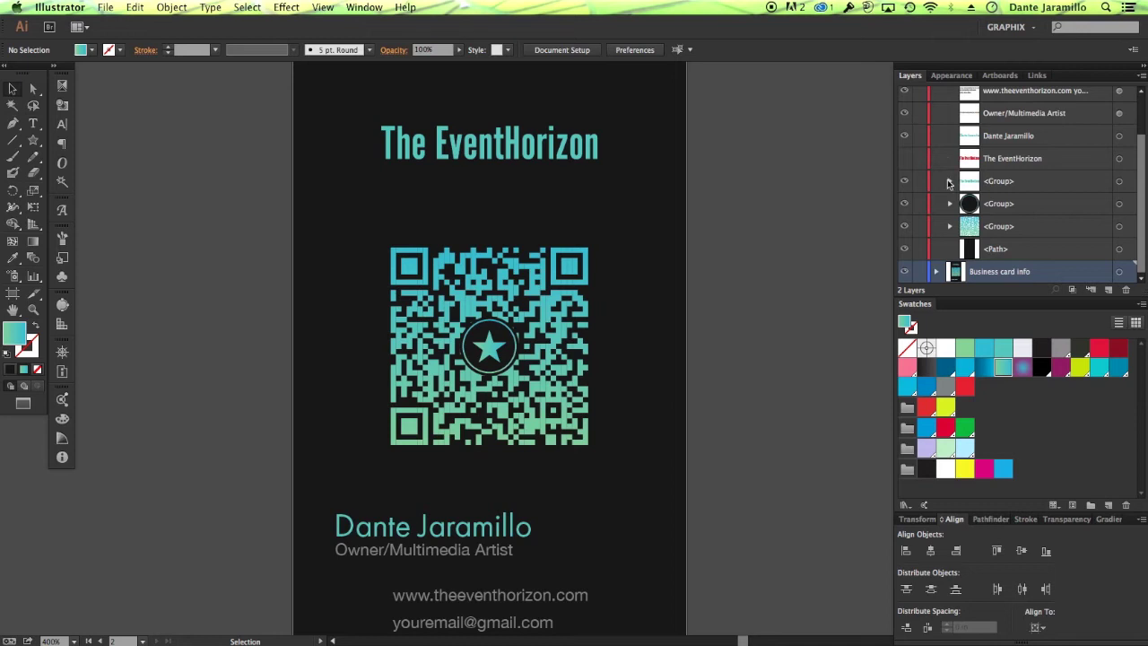
scroll(950, 210, up, 2)
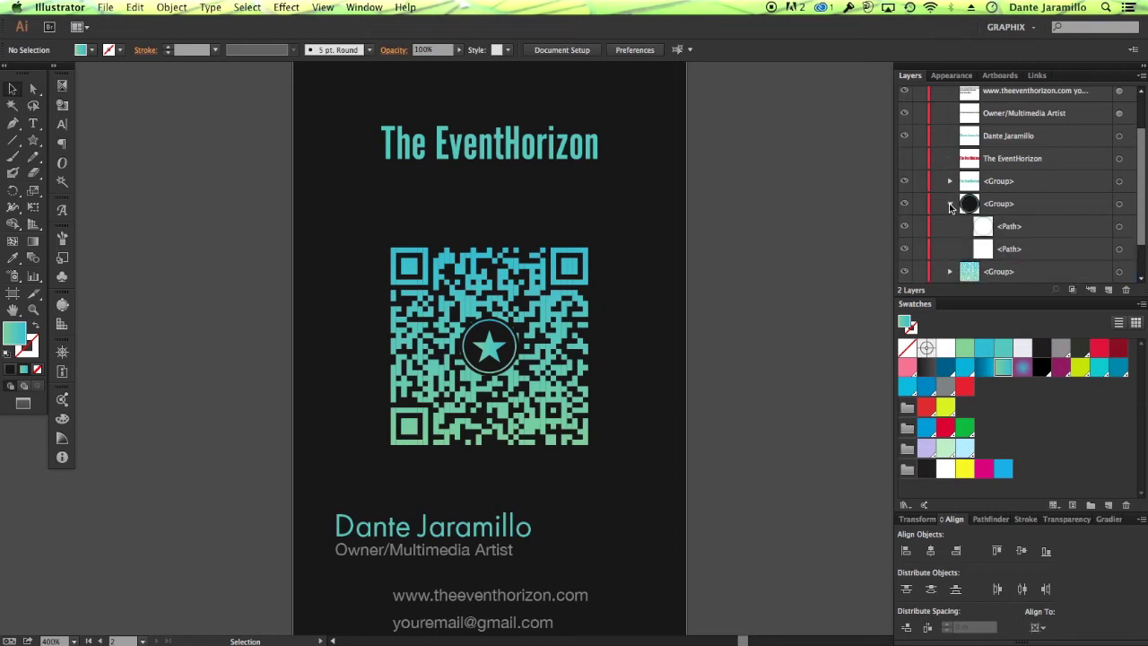
- Select the black circle and The EventHorizon title group from Layers, then clear the selection
click(1119, 249)
scroll(1121, 253, up, 2)
click(1120, 233)
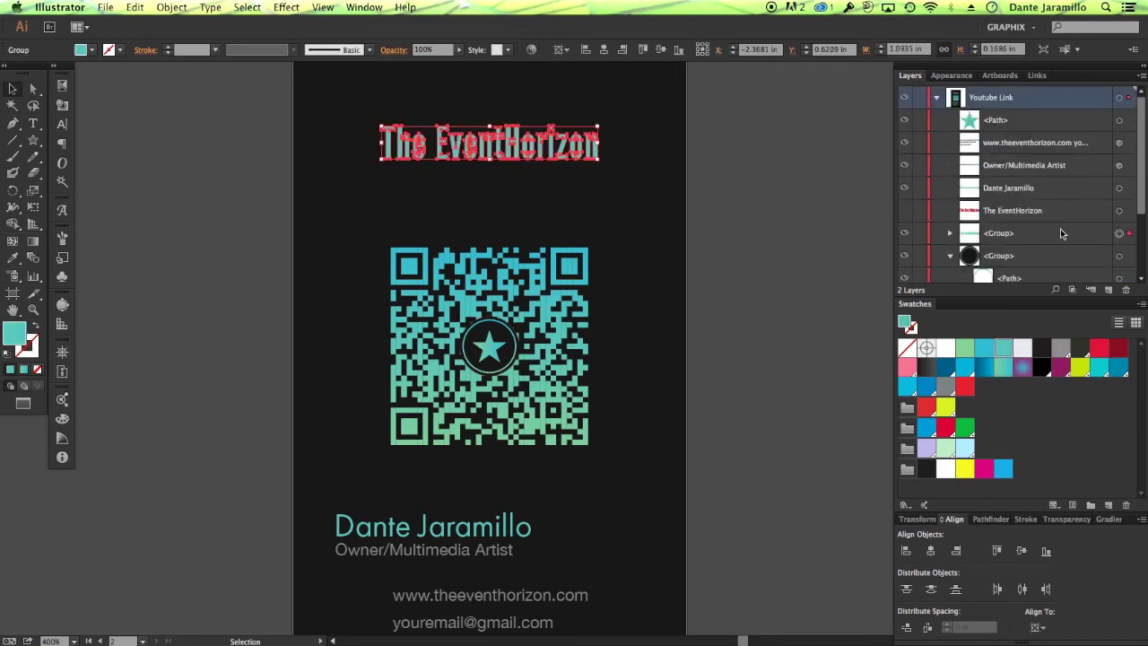
click(773, 316)
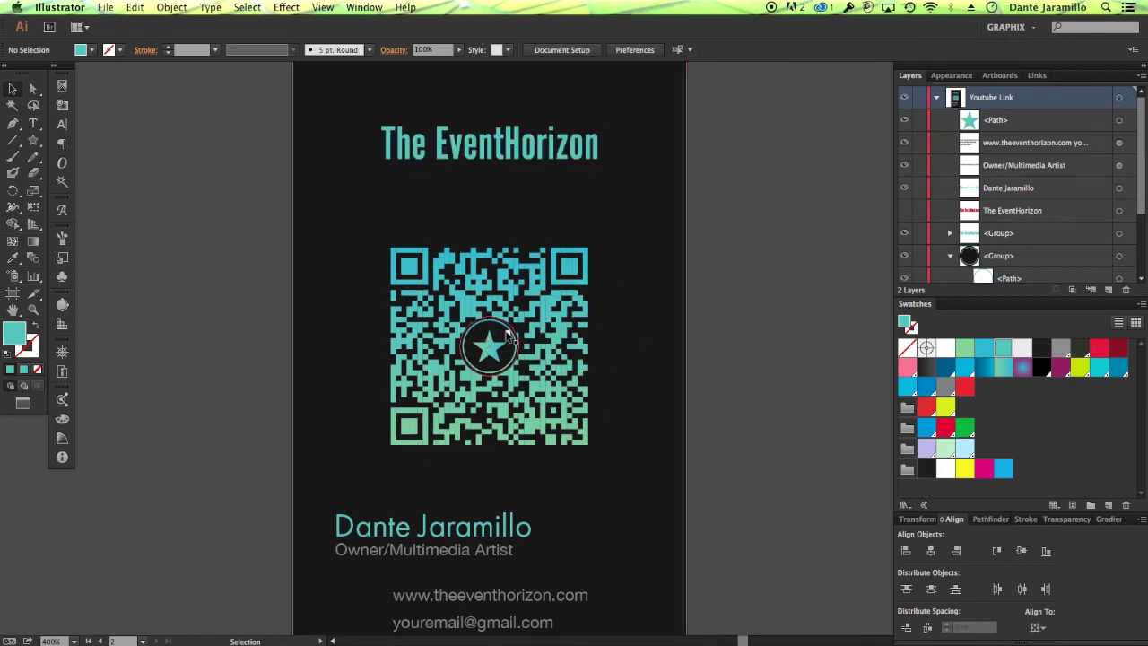
key(space)
- Pan and zoom out to 300% to frame both finished cards side by side
drag(527, 352, 481, 290)
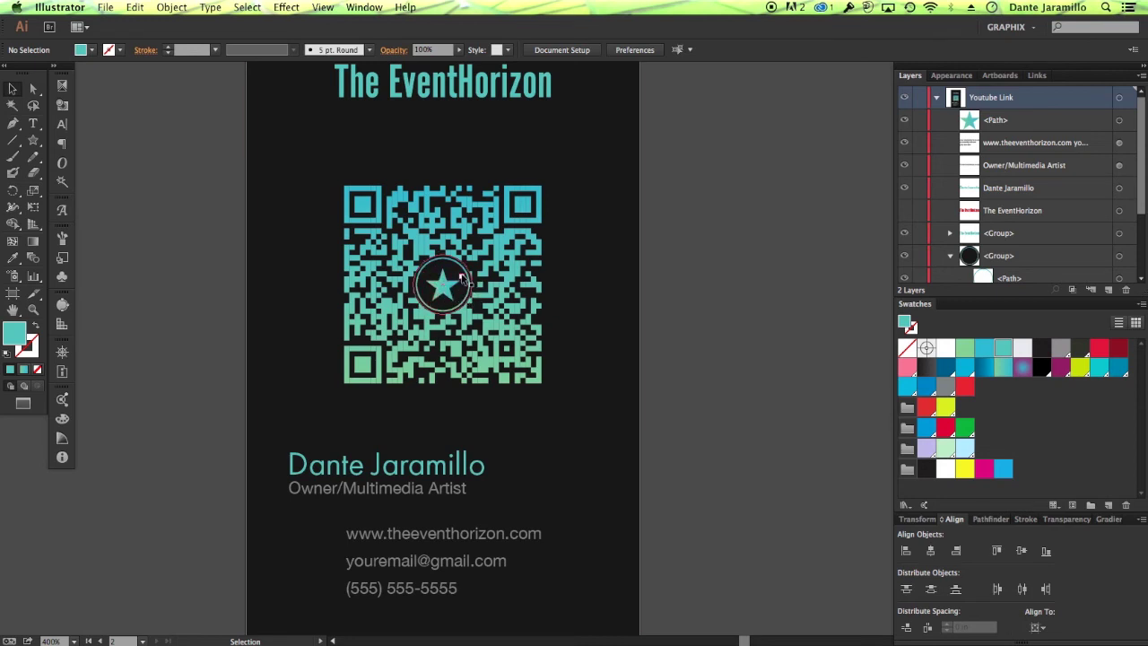
key(super+minus)
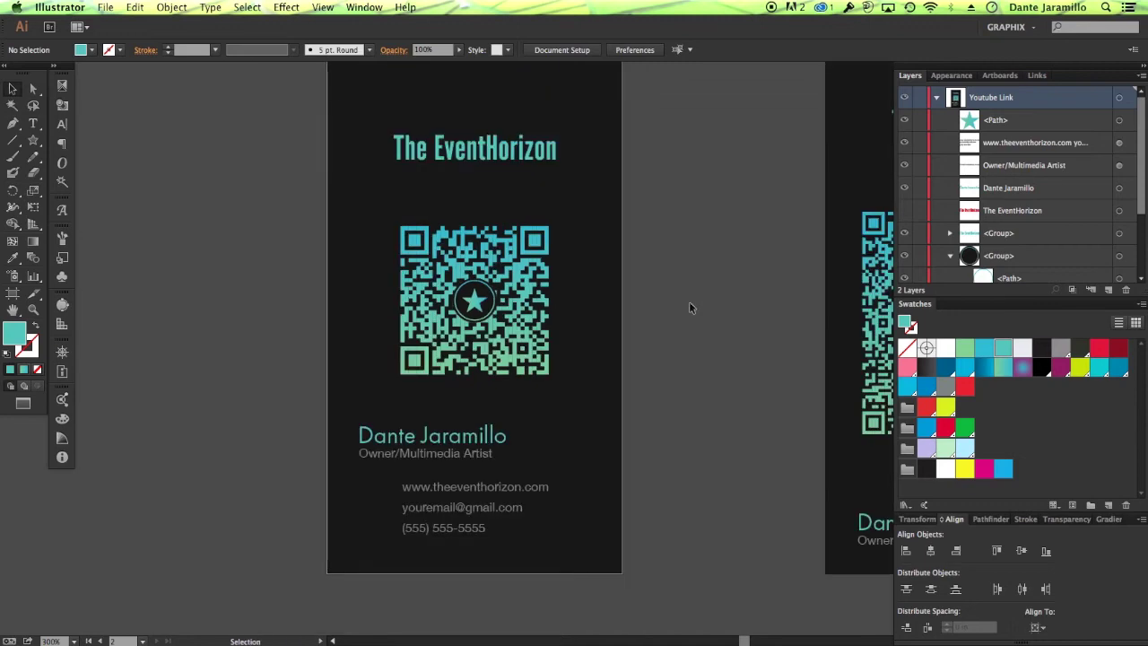
drag(691, 302, 516, 331)
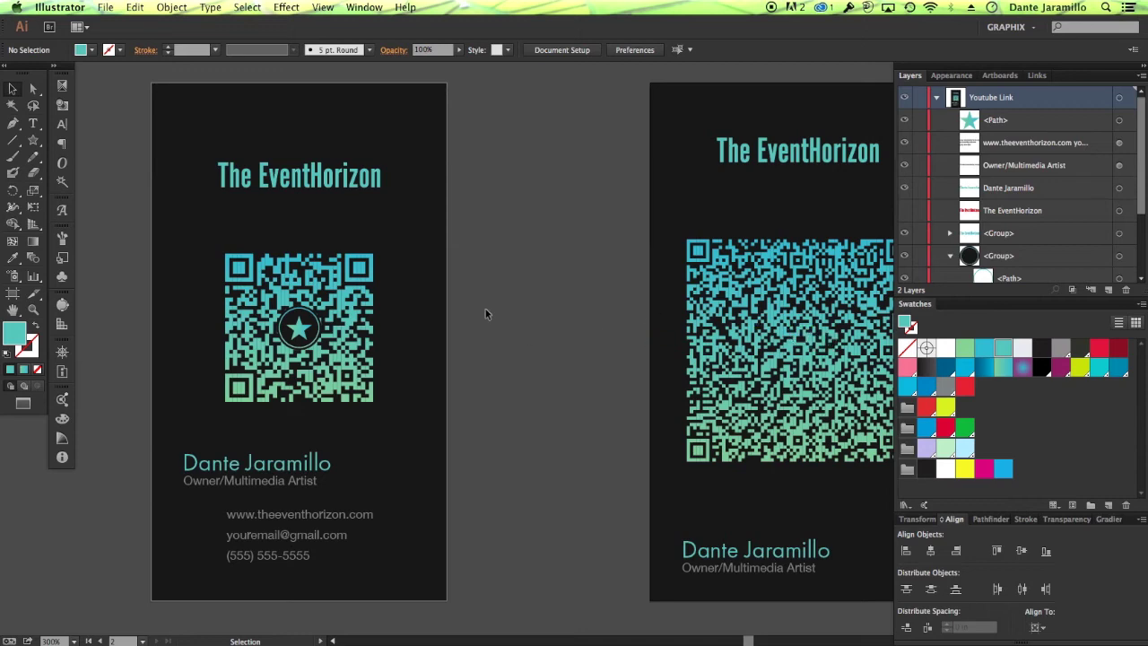
key(space)
drag(550, 361, 487, 355)
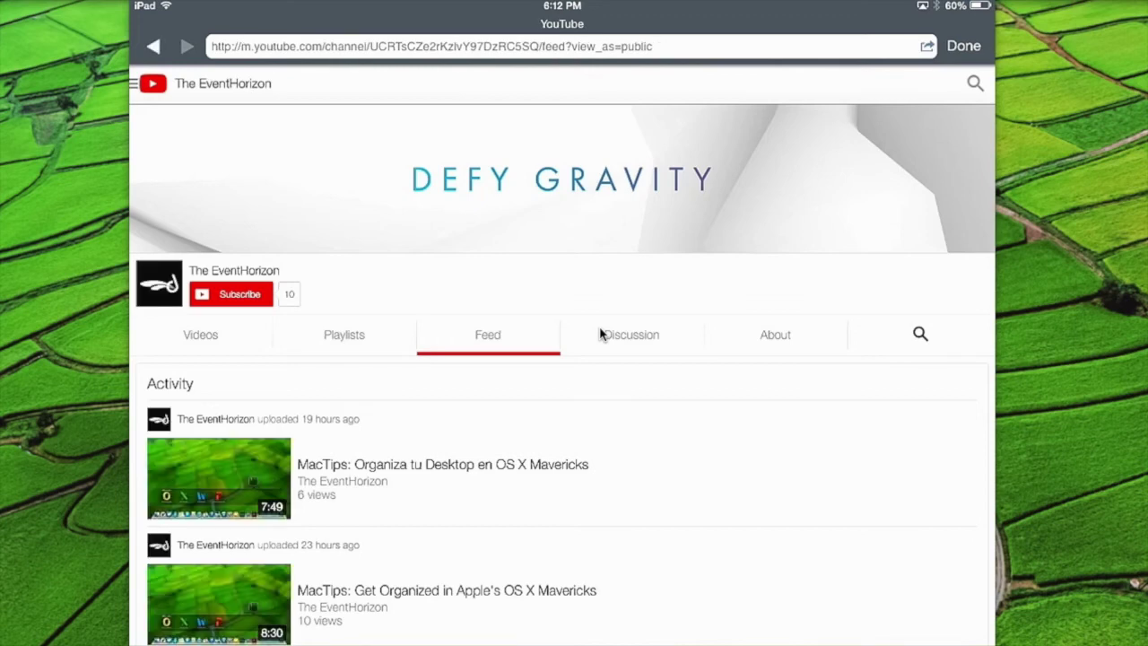
scroll(601, 334, down, 4)
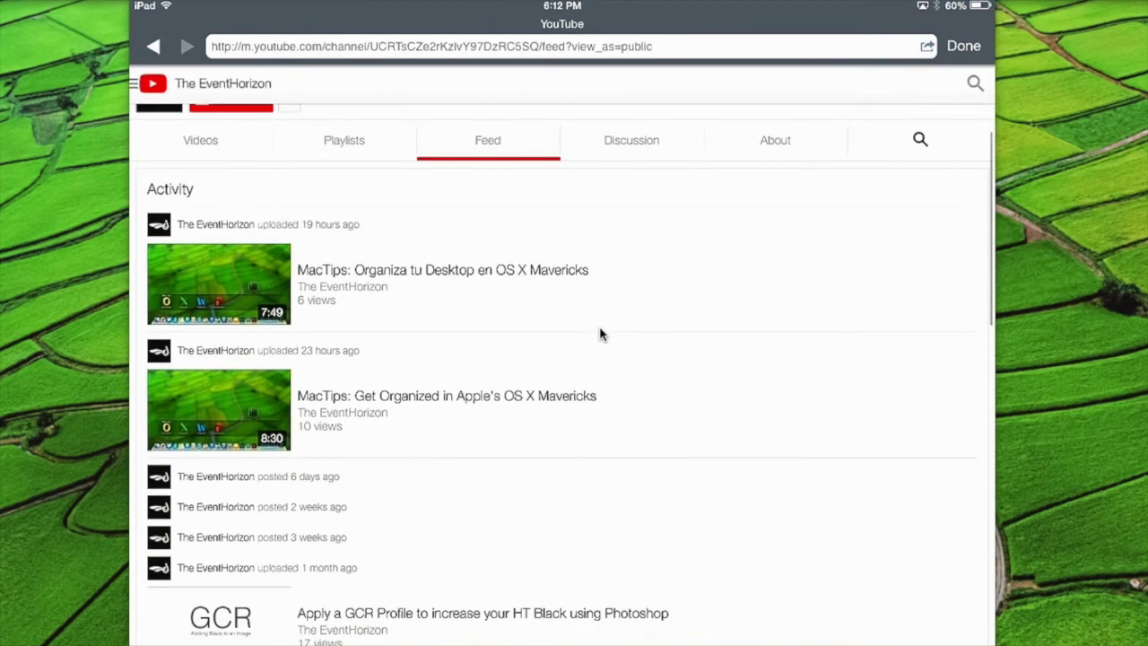
scroll(601, 334, down, 4)
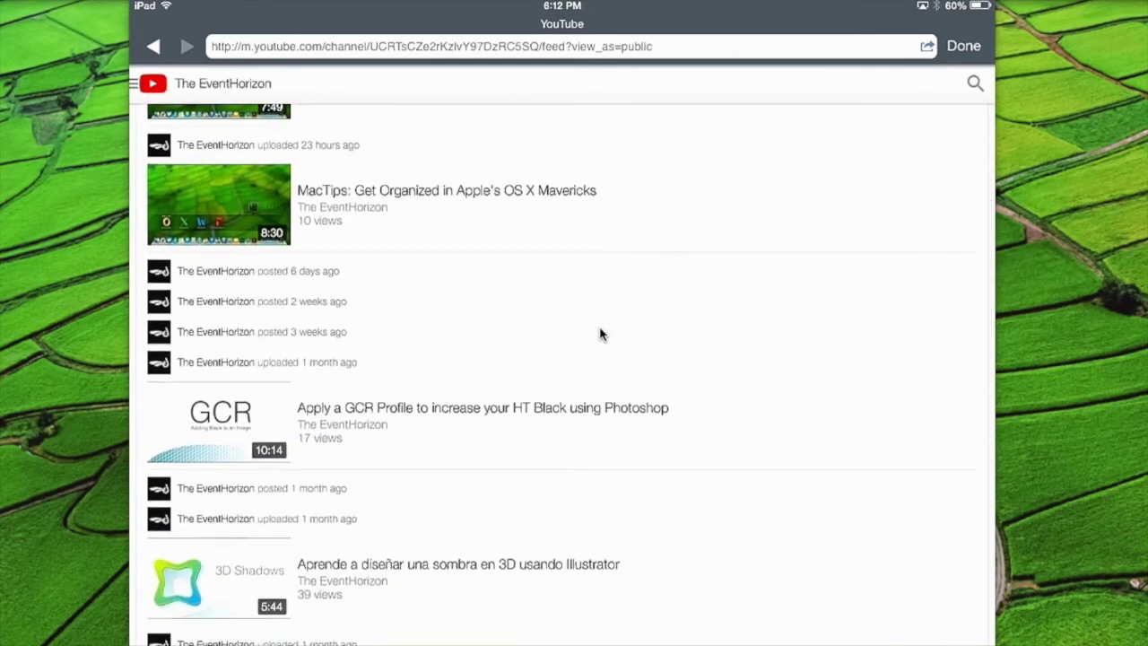
scroll(601, 335, down, 2)
scroll(600, 334, down, 2)
scroll(601, 334, down, 3)
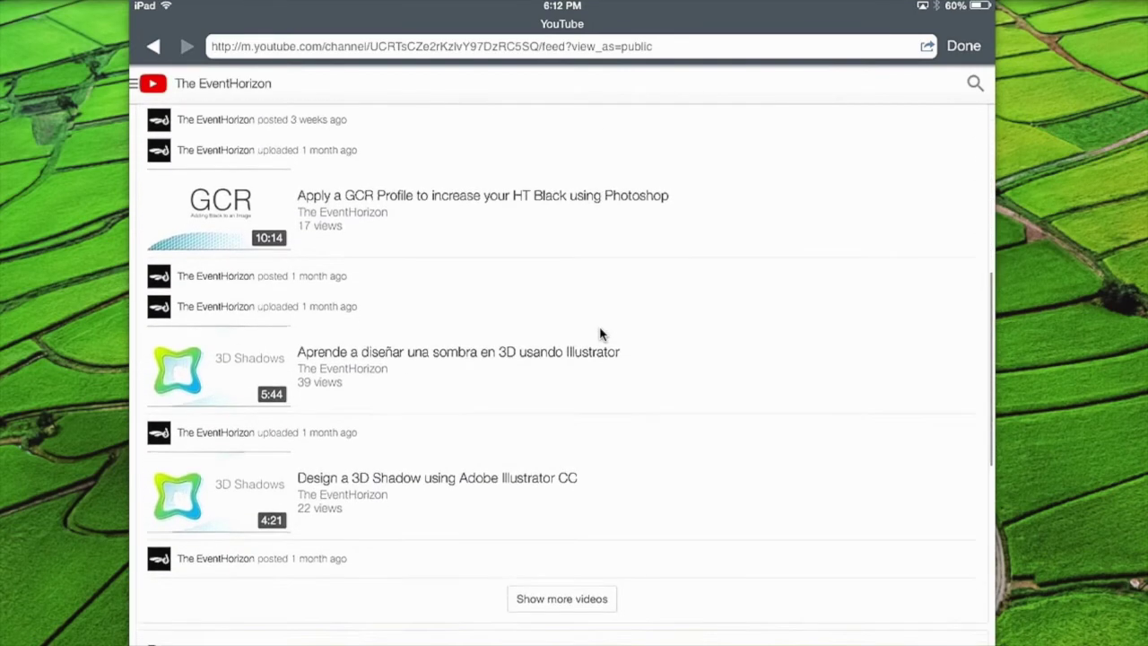
scroll(601, 335, down, 5)
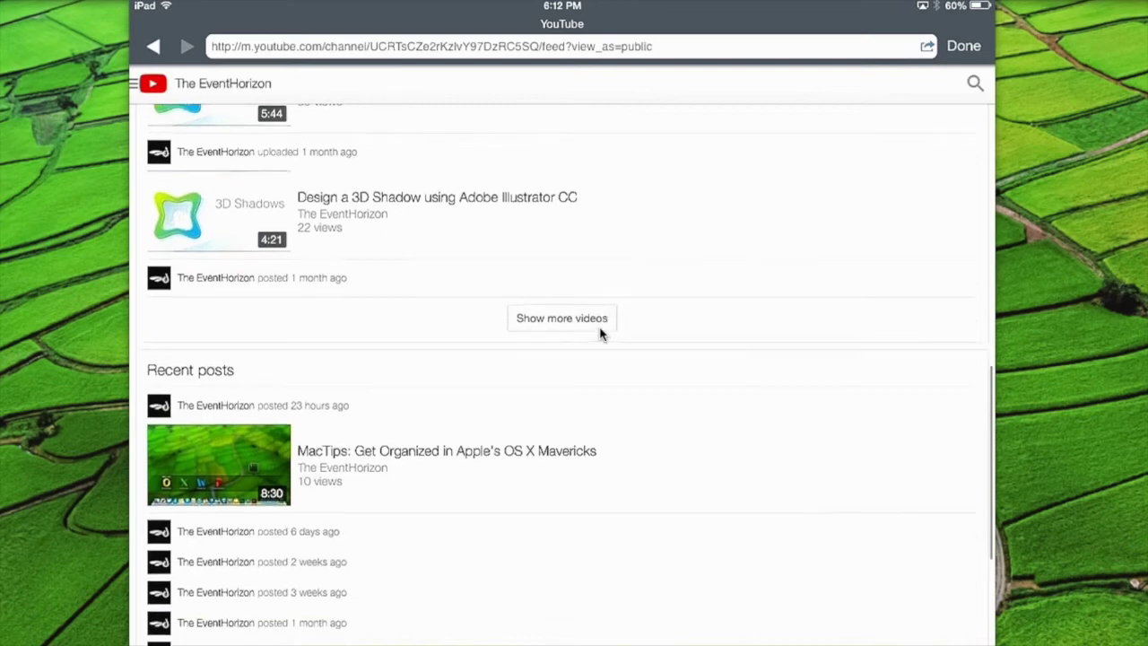
scroll(601, 334, up, 5)
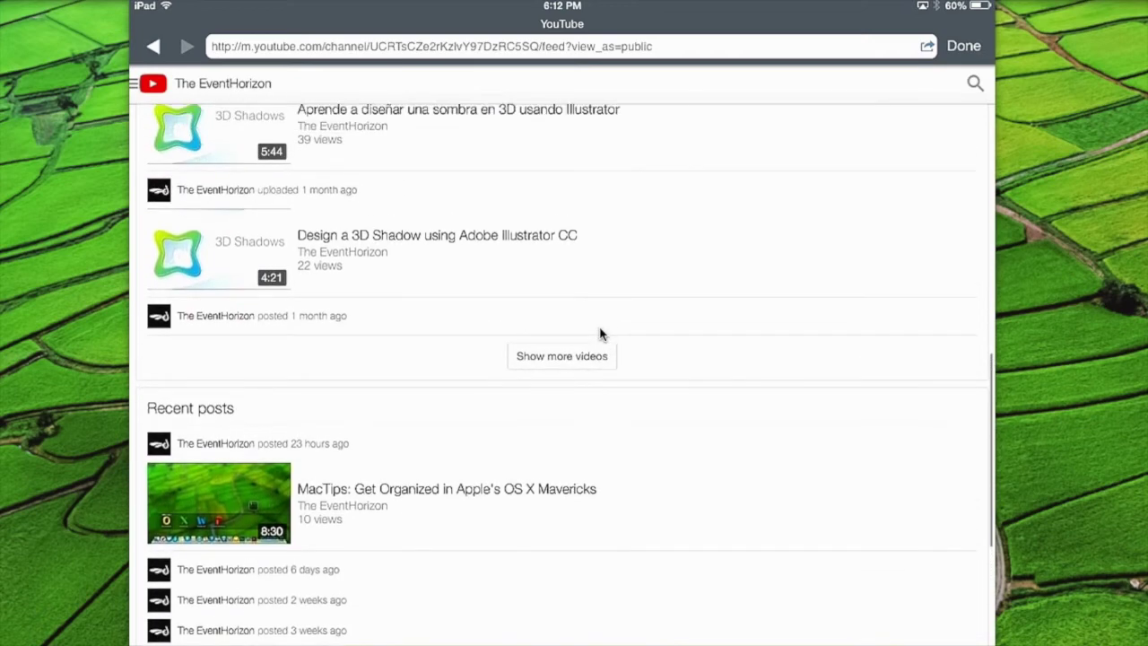
scroll(601, 334, up, 8)
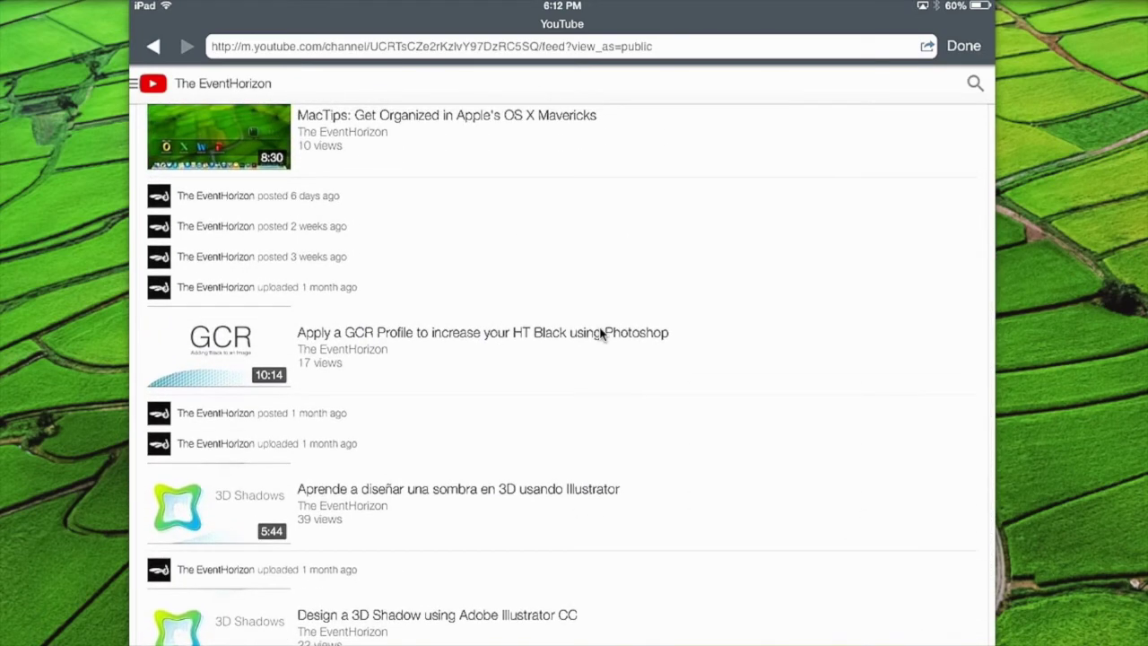
scroll(601, 334, up, 6)
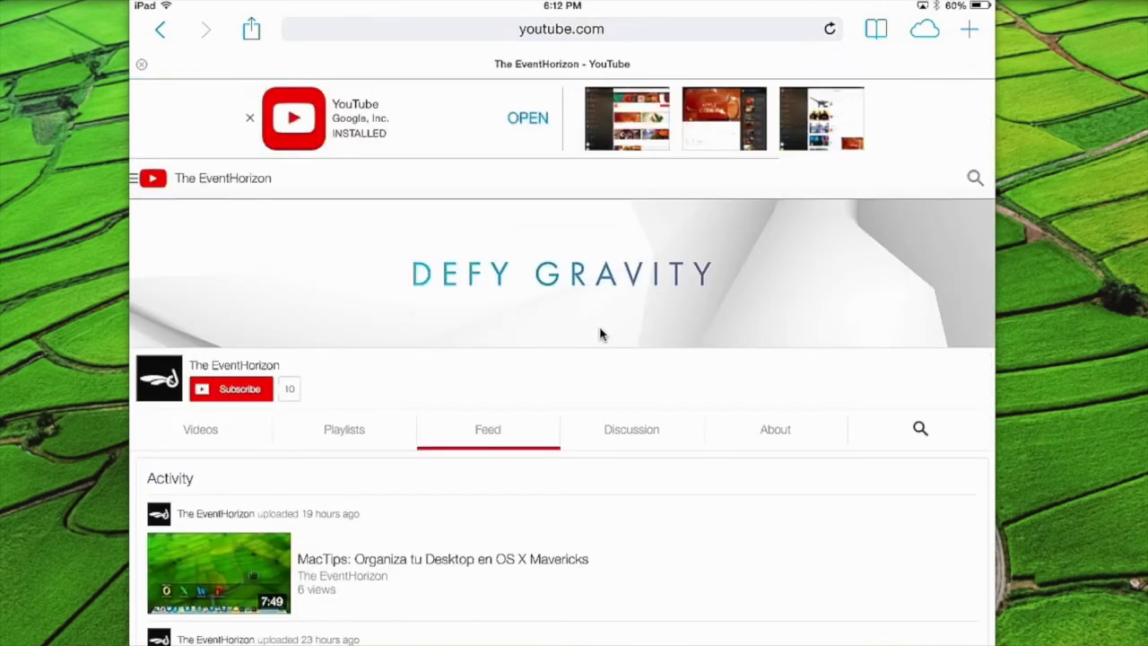
scroll(600, 334, down, 5)
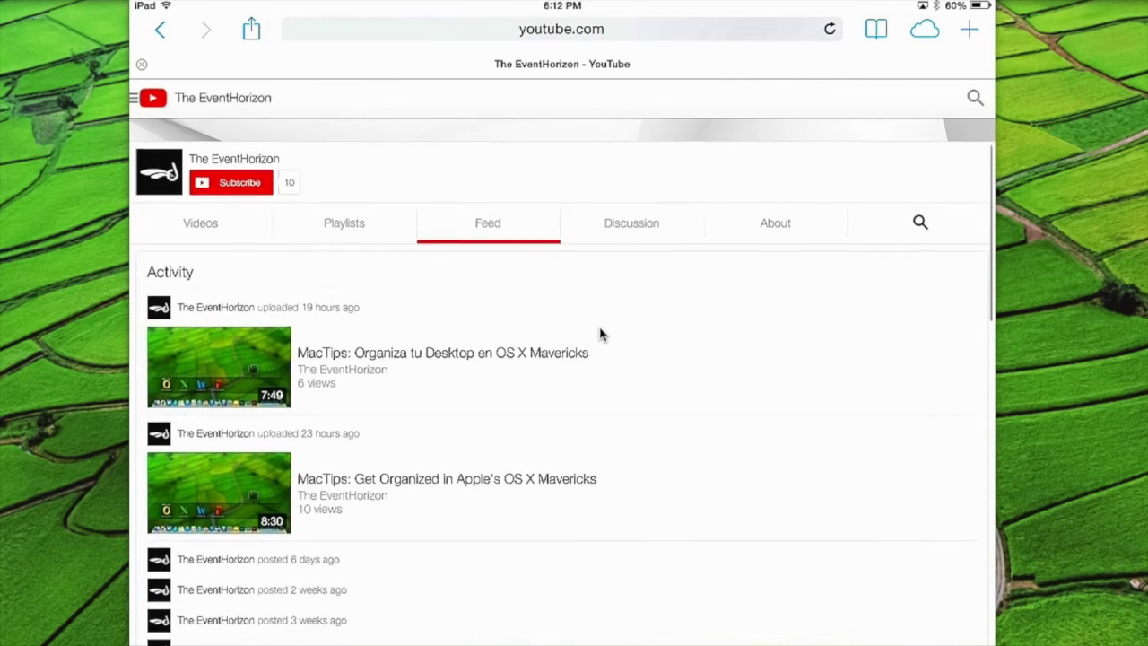
scroll(601, 333, down, 10)
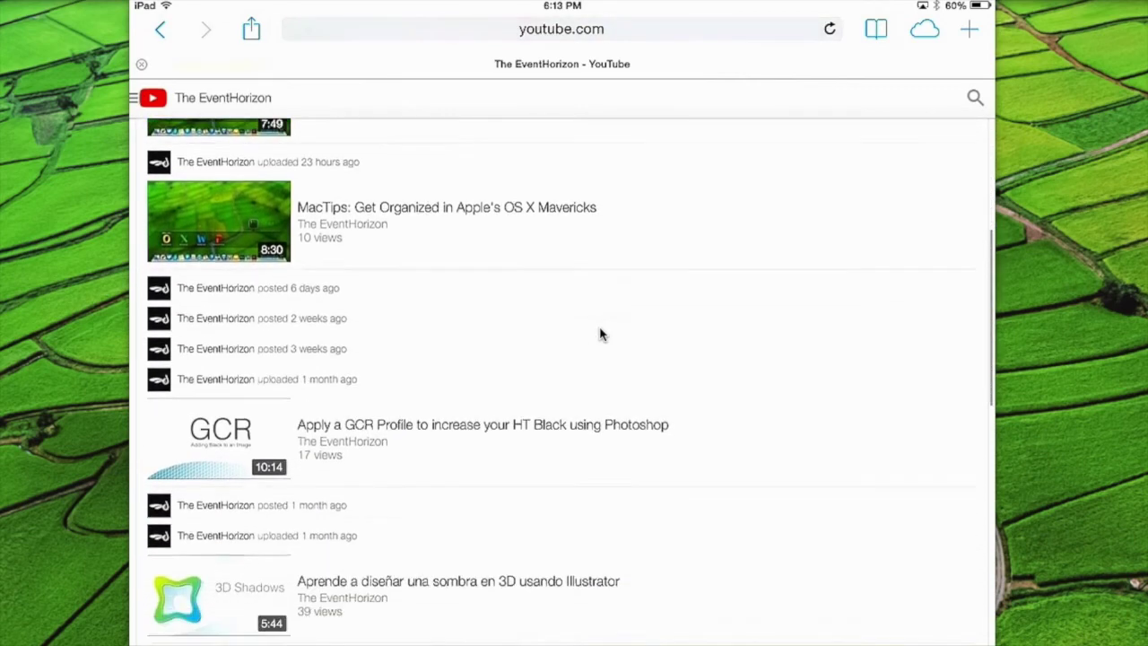
scroll(600, 334, down, 4)
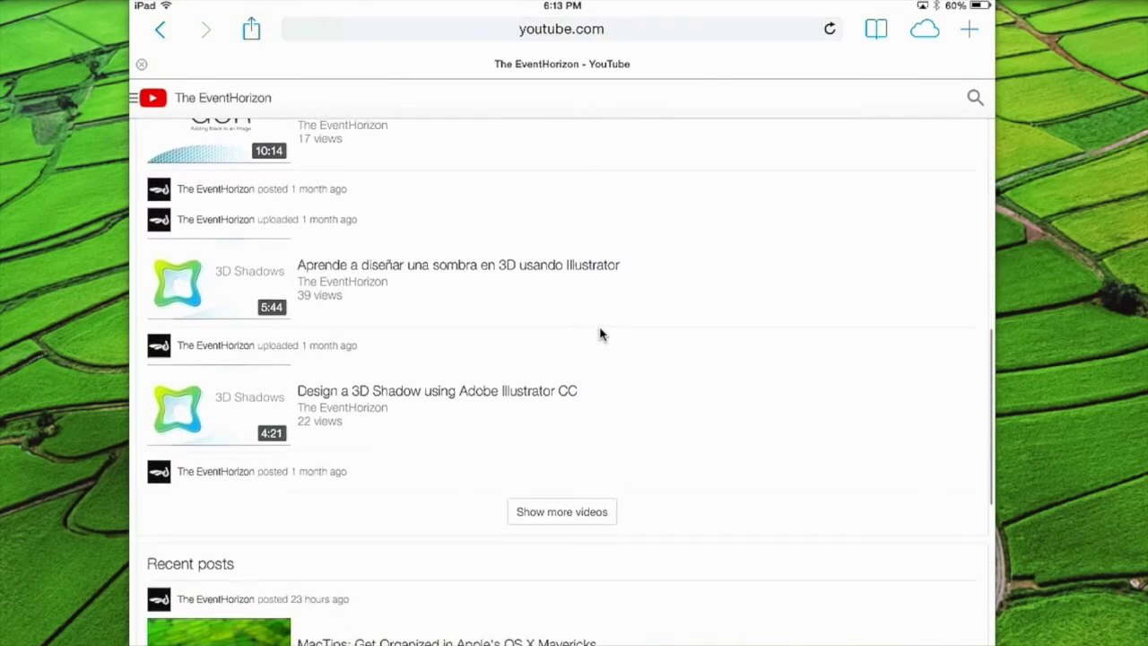
scroll(601, 334, up, 3)
scroll(601, 334, up, 15)
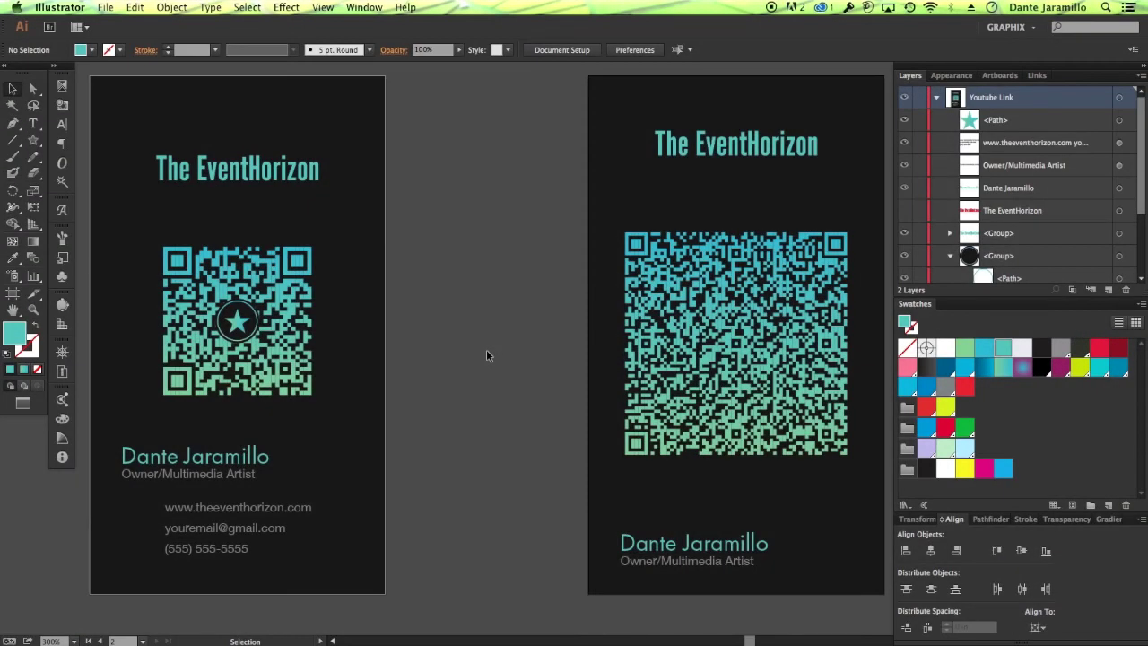
- Pan the canvas right, then left, to centre the second card's large QR code
drag(486, 349, 534, 349)
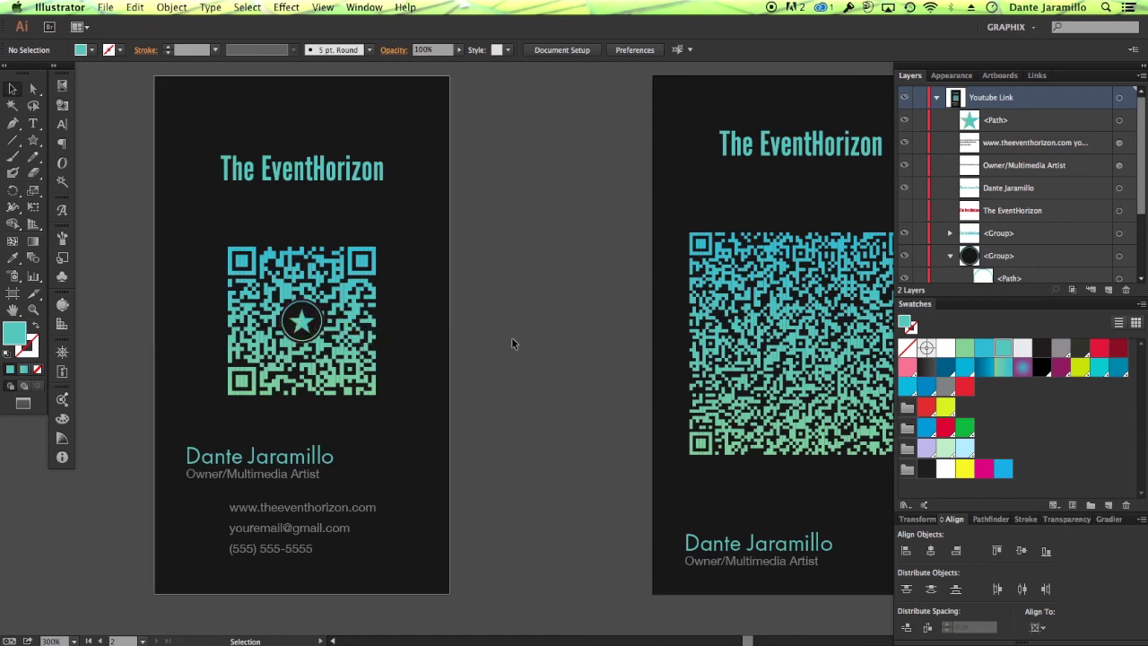
drag(586, 323, 333, 323)
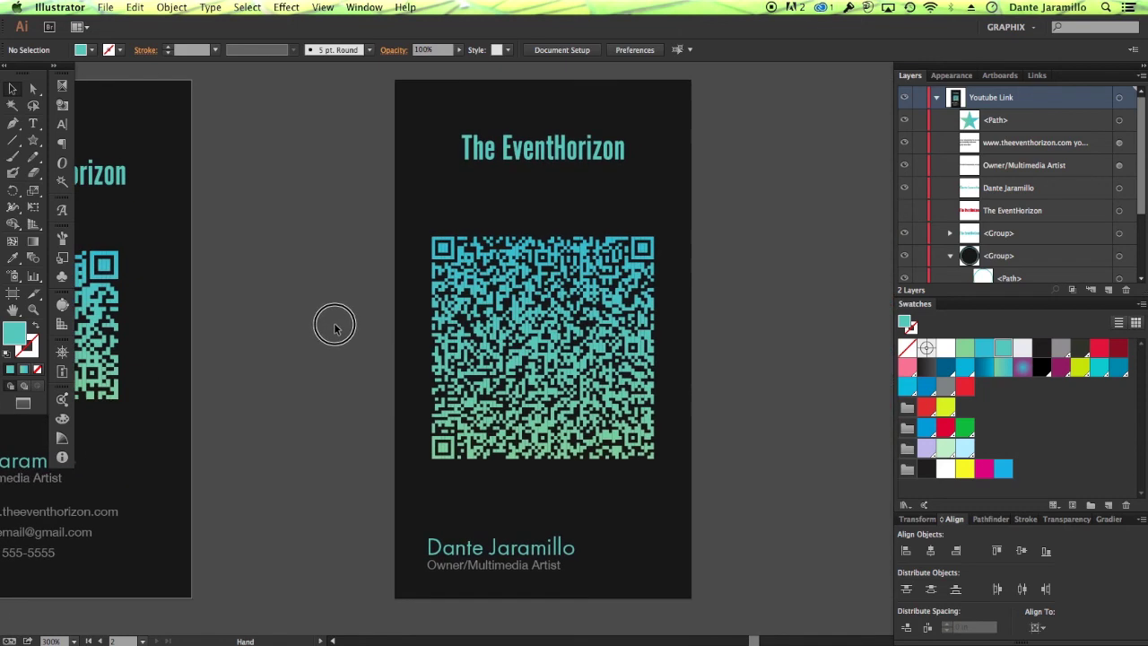